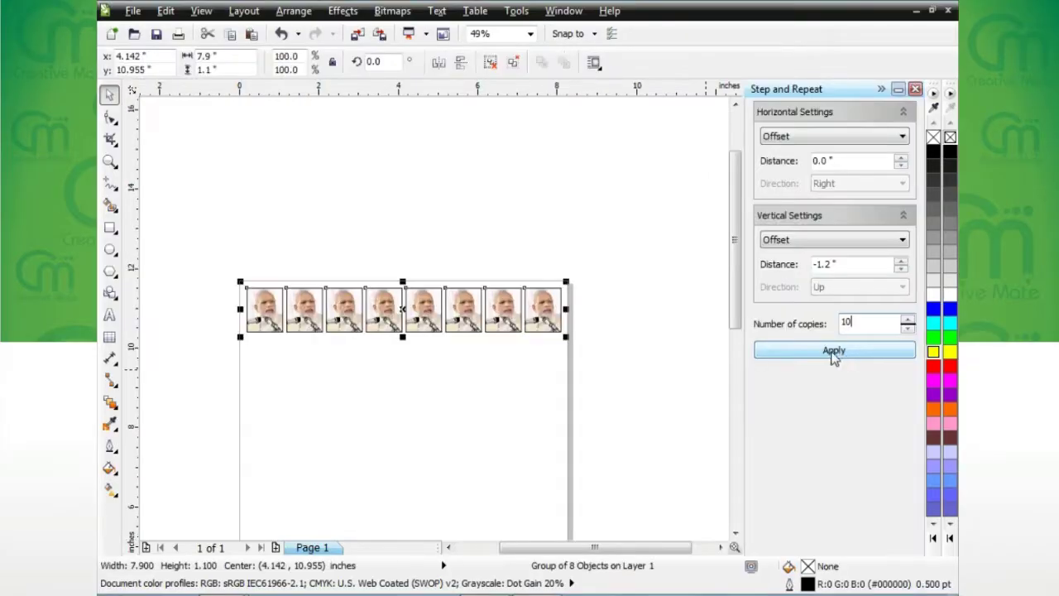
Apply a 10-copy Step and Repeat at -1.2" vertical offset to the photo row, then deselect the grid
click(836, 351)
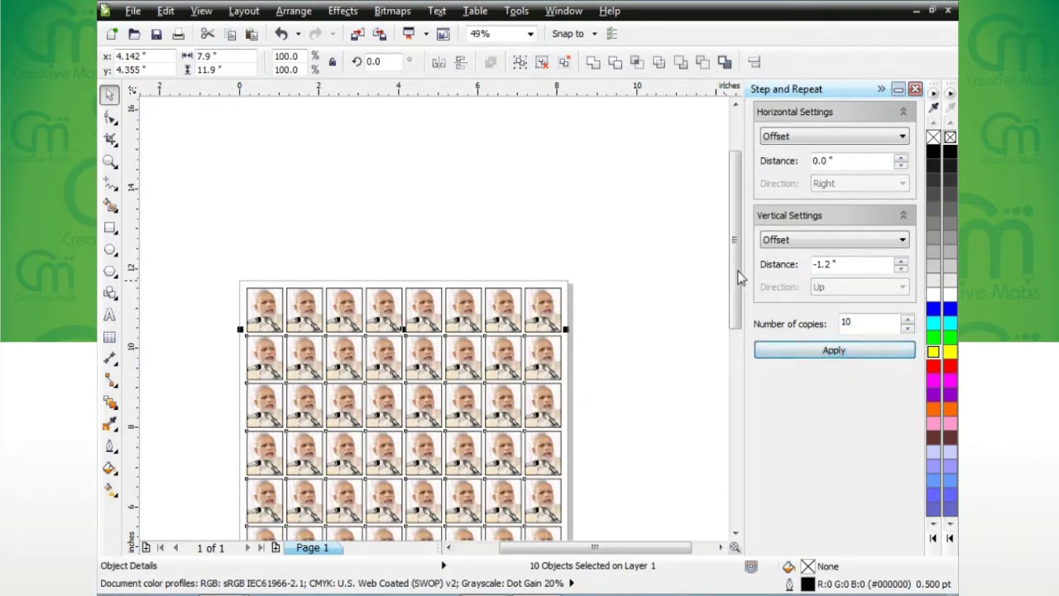
drag(738, 271, 739, 358)
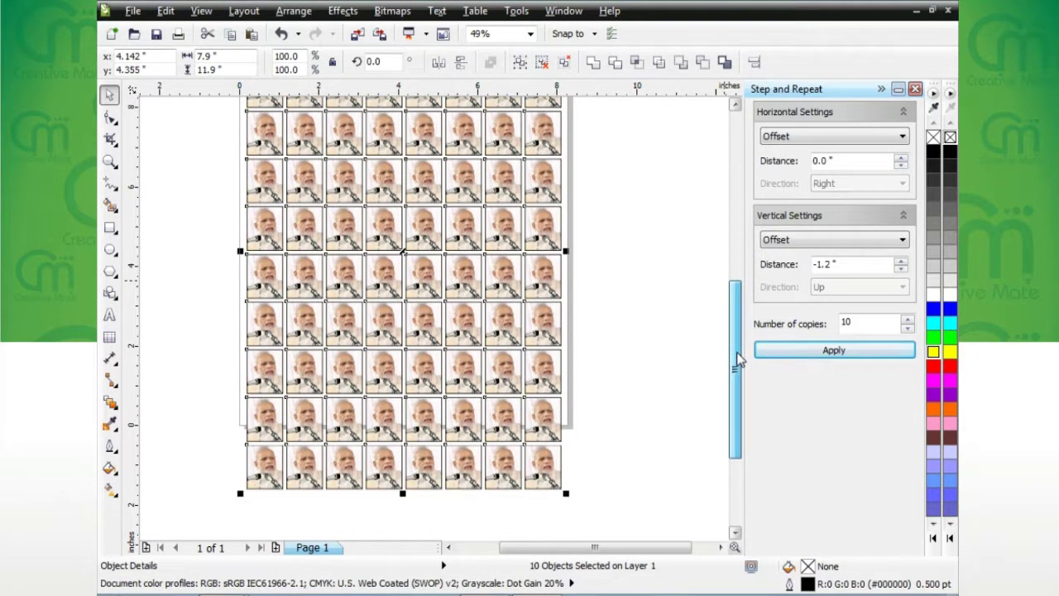
click(652, 395)
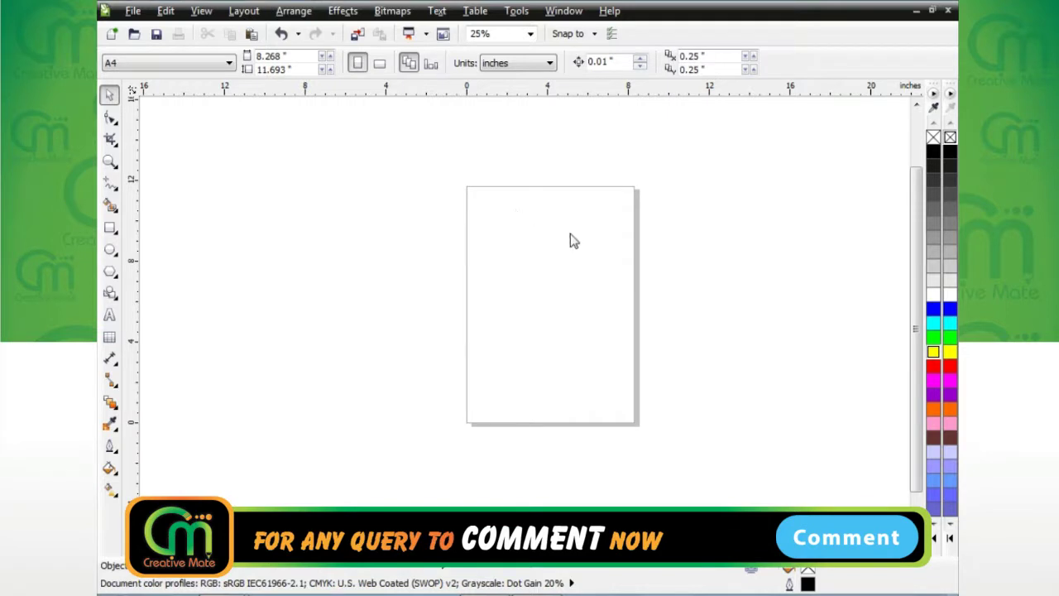
Zoom in and draw a 0.9 × 1.1 inch rectangle near the page's top-left
key(z)
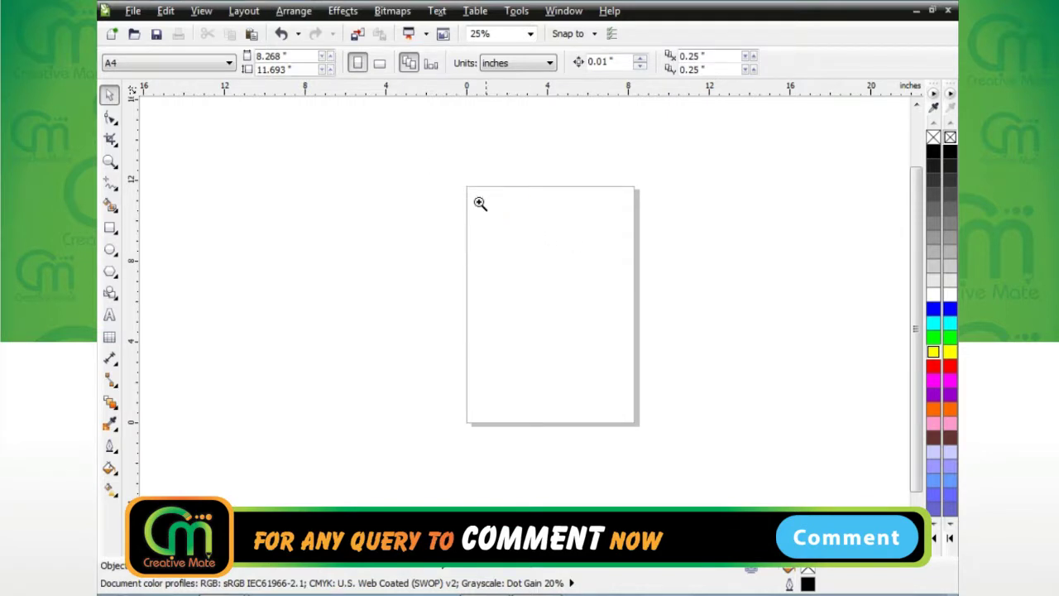
drag(420, 170, 626, 289)
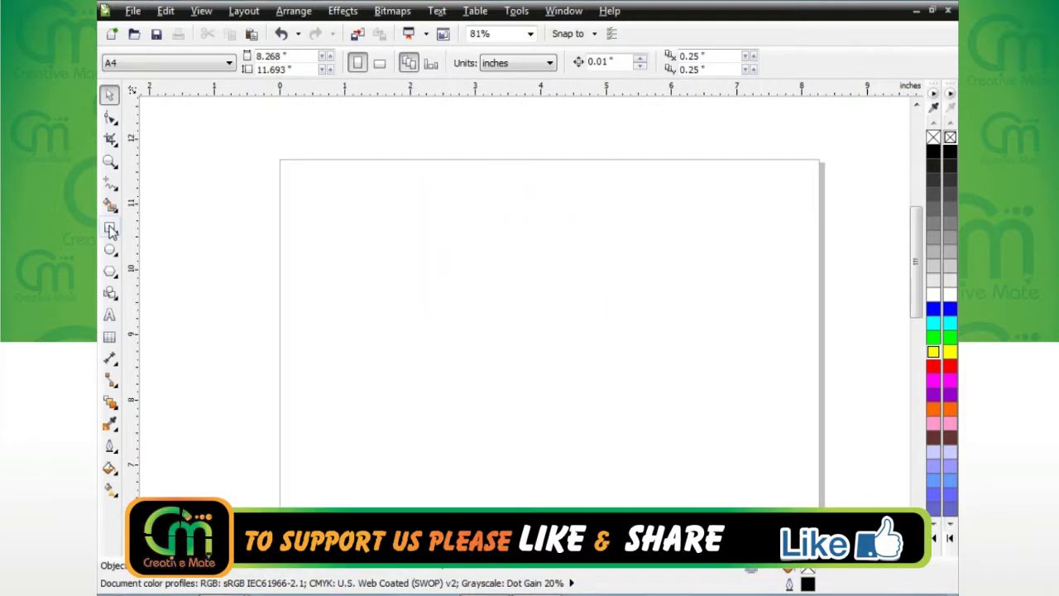
click(110, 226)
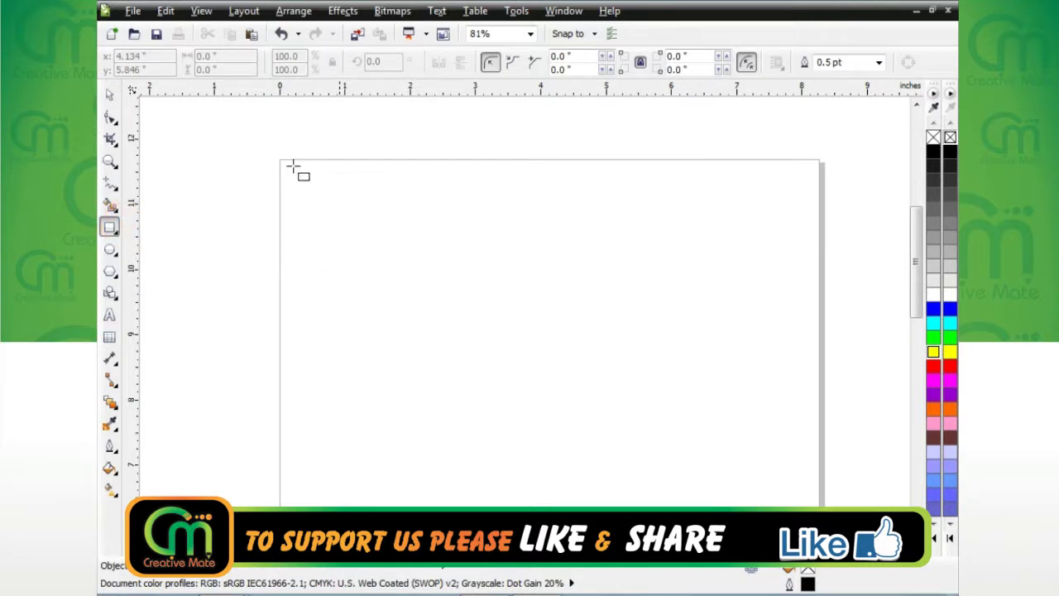
drag(304, 181, 368, 253)
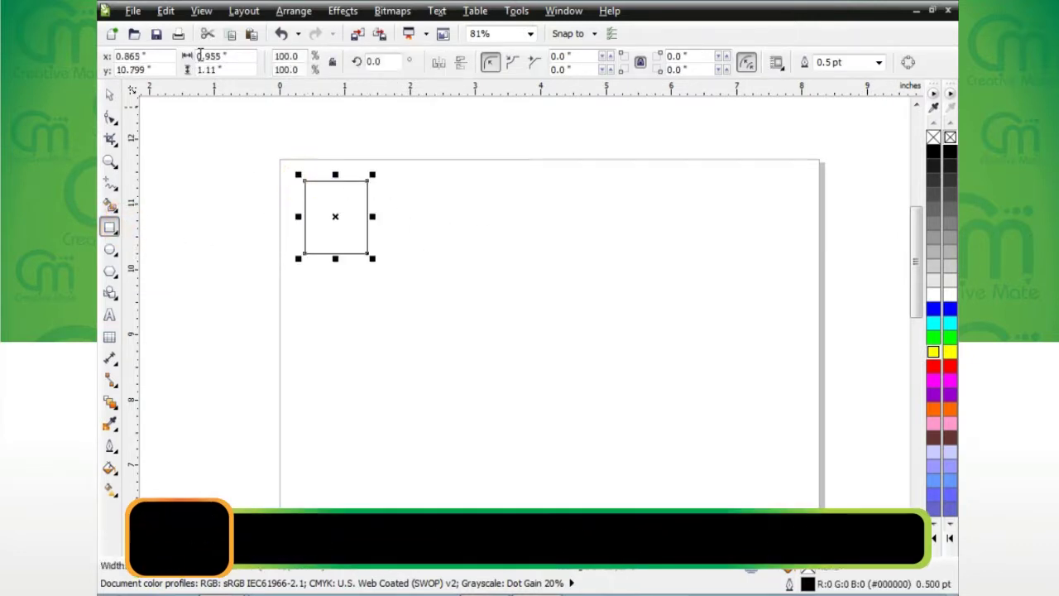
double_click(245, 60)
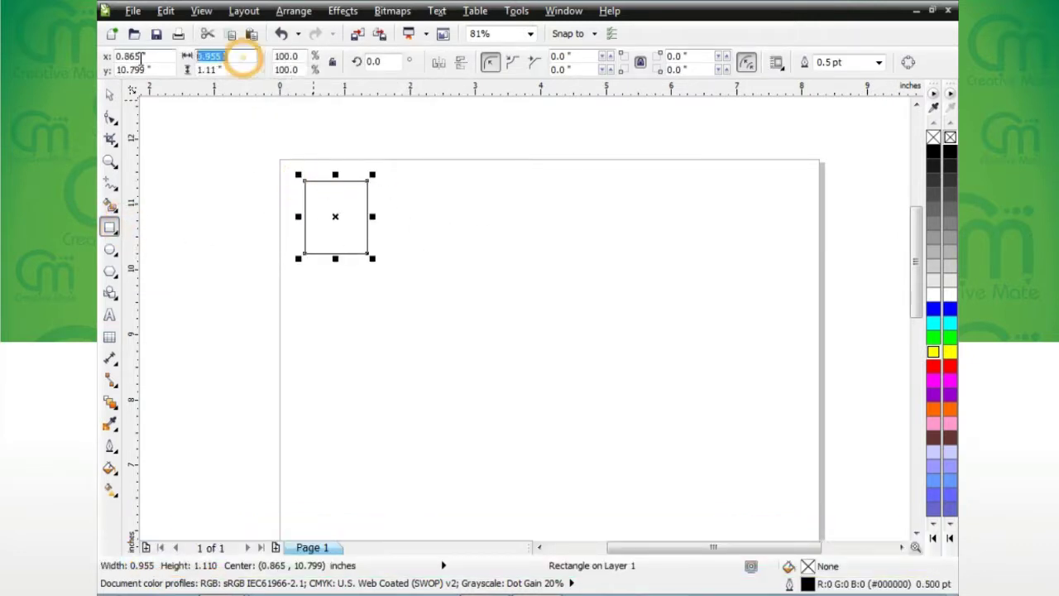
text(0.9)
key(Tab)
text(1.)
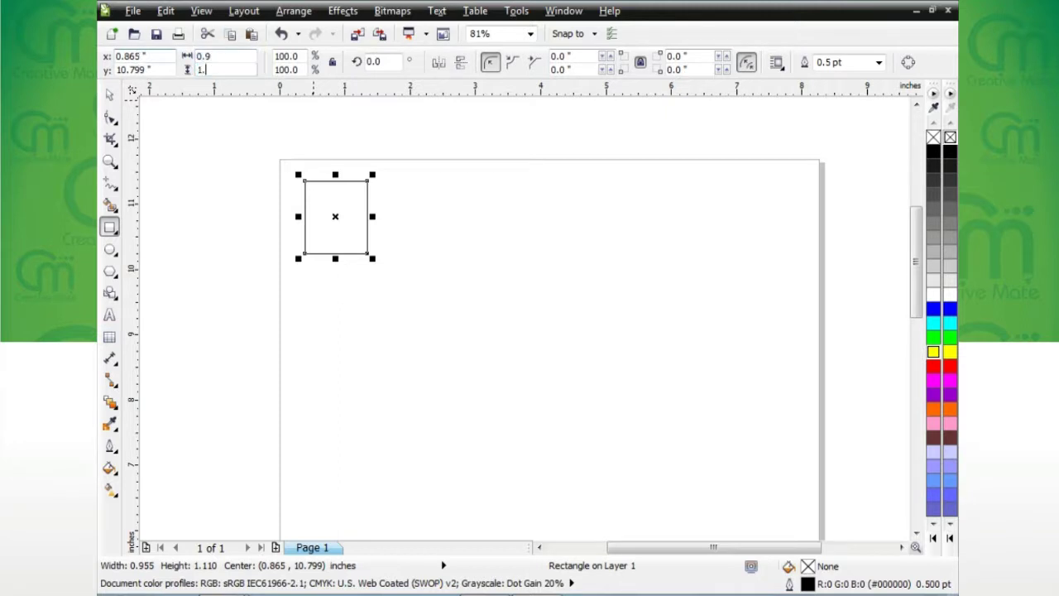
key(Return)
Move the rectangle up-left toward the page's top-left corner and deselect it
key(space)
scroll(411, 214, up, 2)
drag(450, 254, 419, 232)
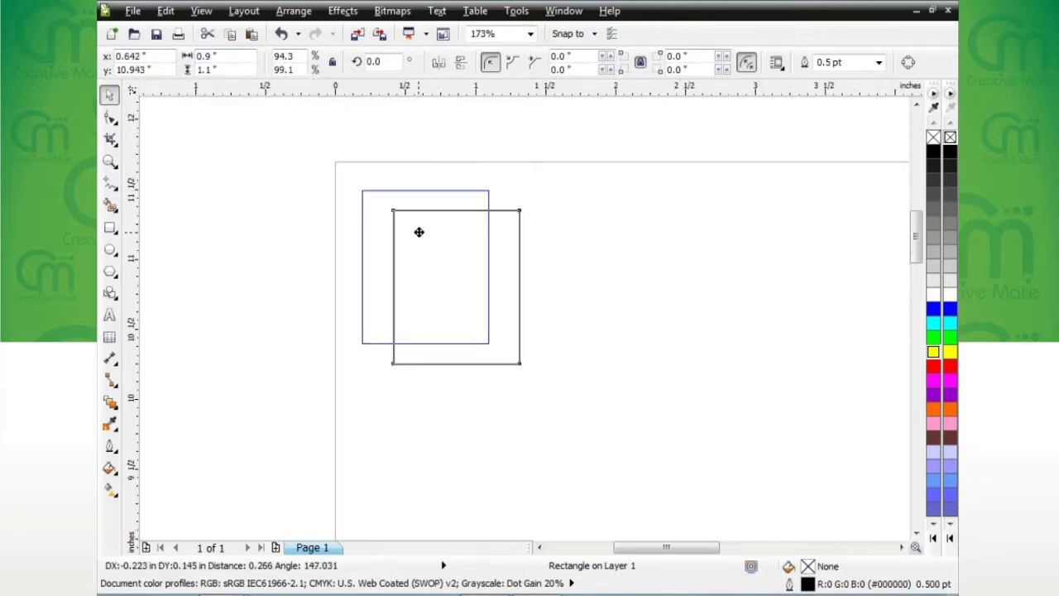
click(264, 224)
scroll(394, 207, up, 3)
scroll(444, 217, down, 2)
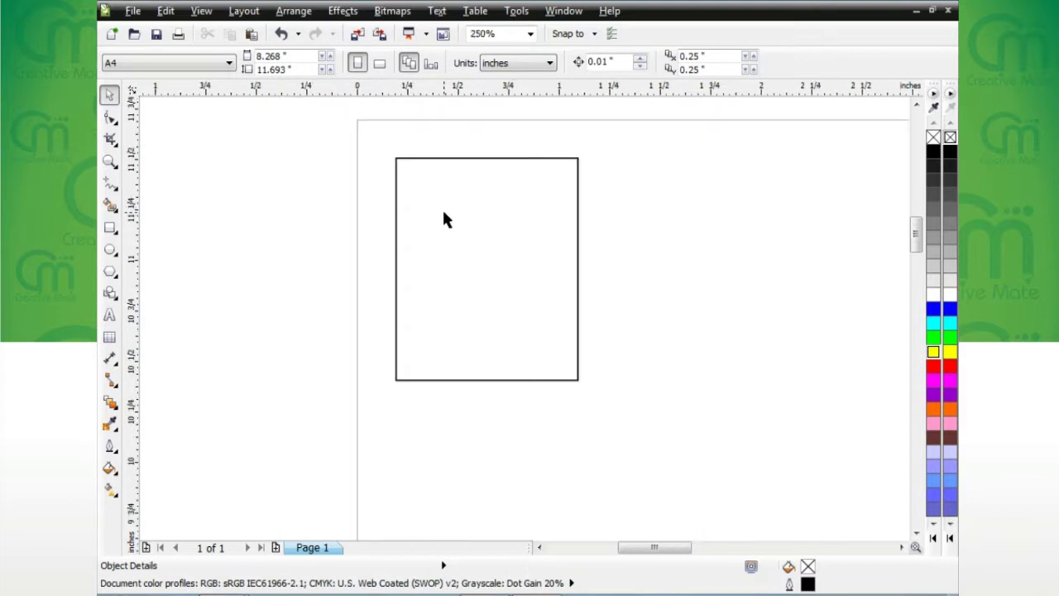
scroll(444, 218, down, 2)
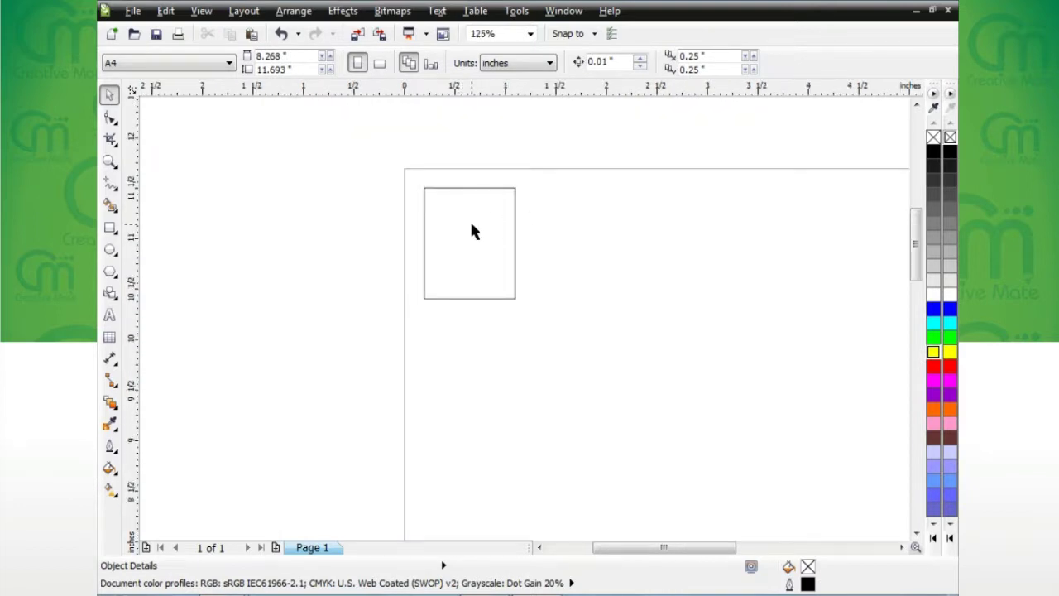
Import the speech photo and place it on the page
key(ctrl+i)
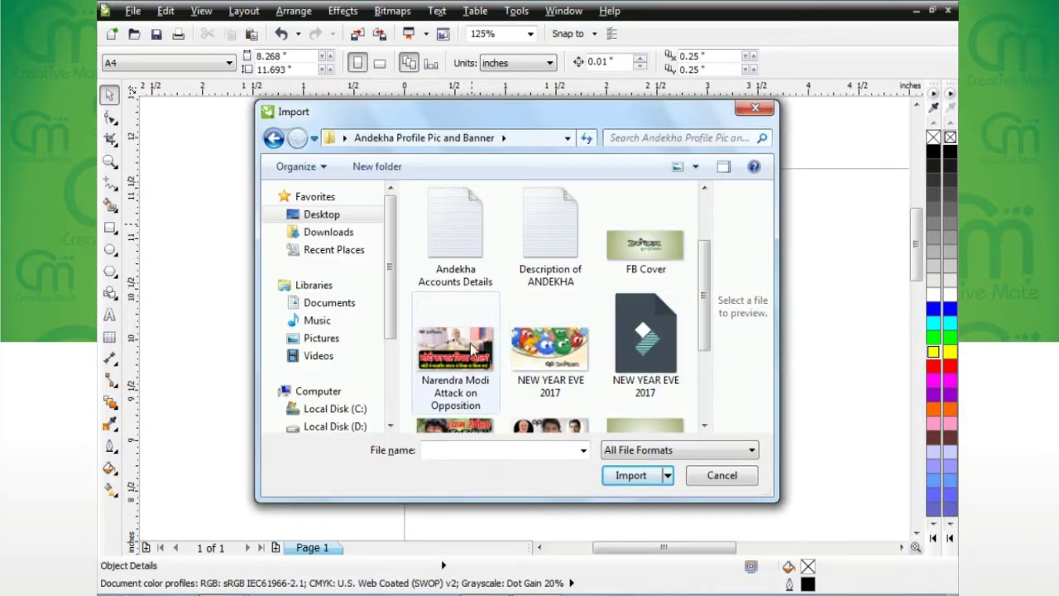
click(458, 345)
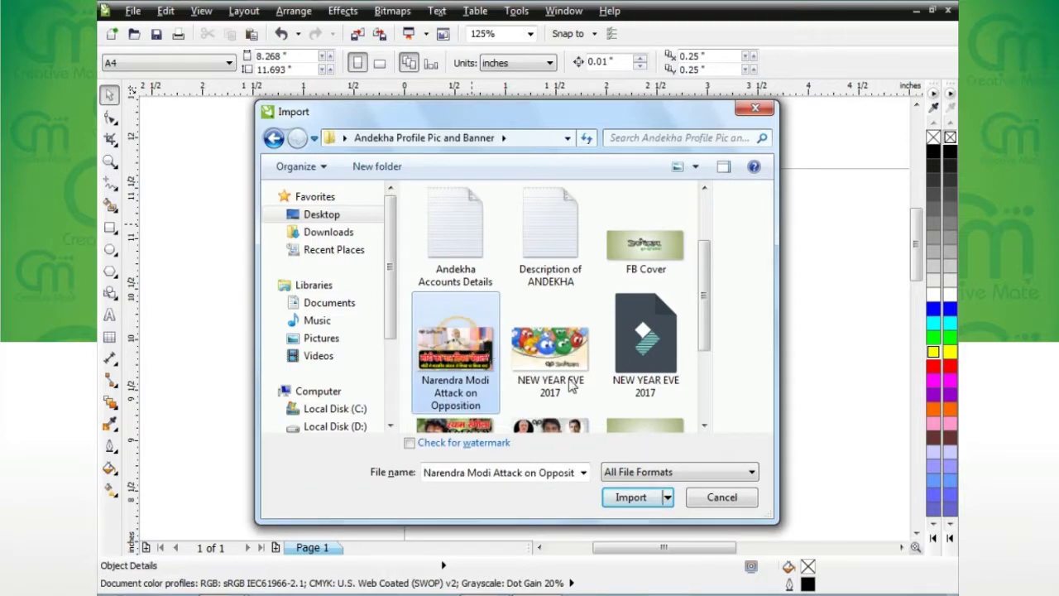
click(637, 499)
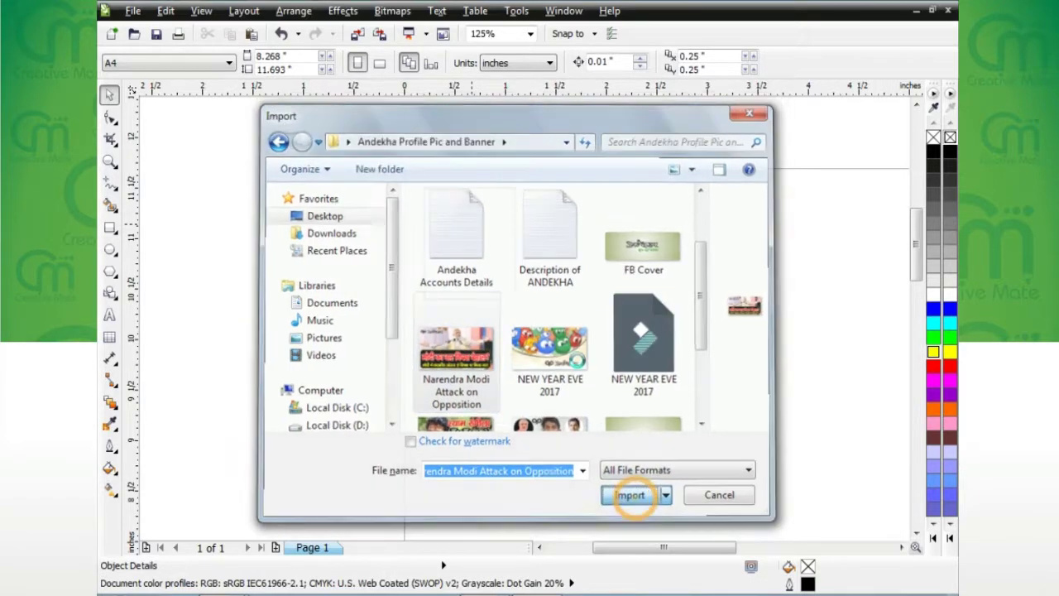
click(326, 323)
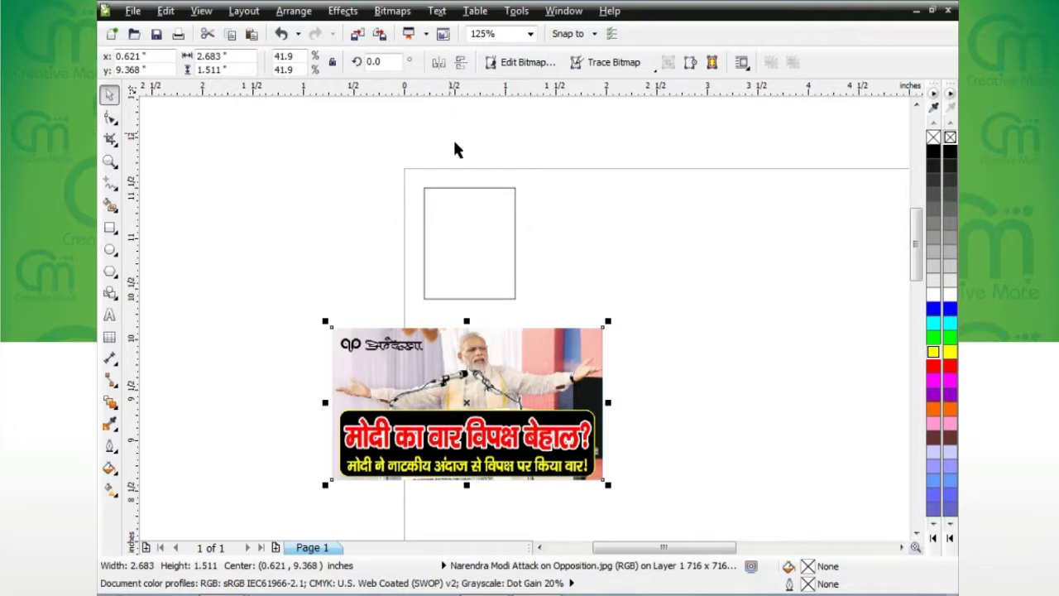
PowerClip the photo inside the rectangle frame via Effects > PowerClip > Place Inside Container
click(348, 13)
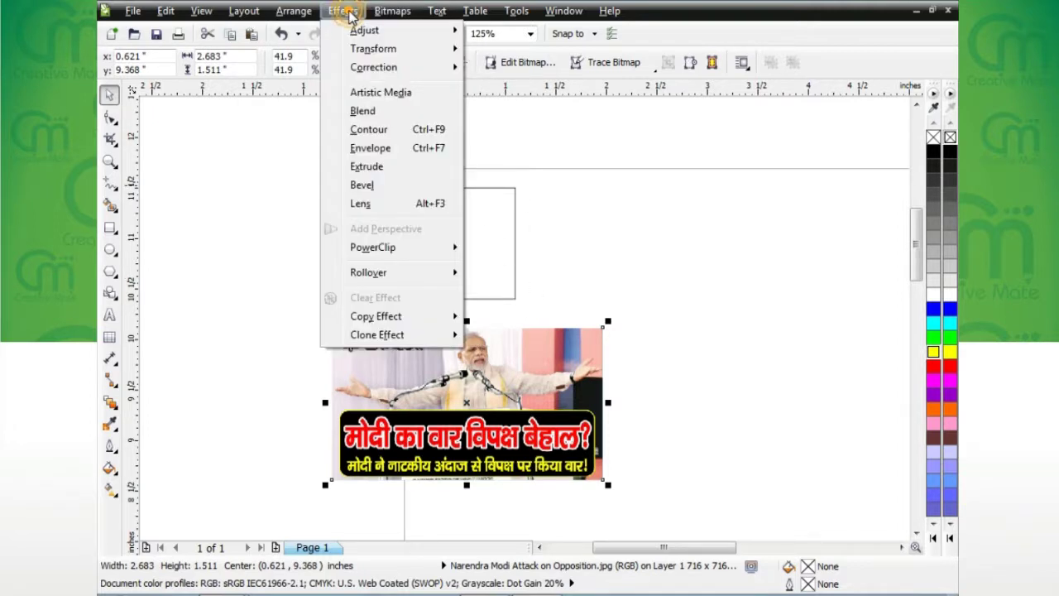
mouse_move(373, 247)
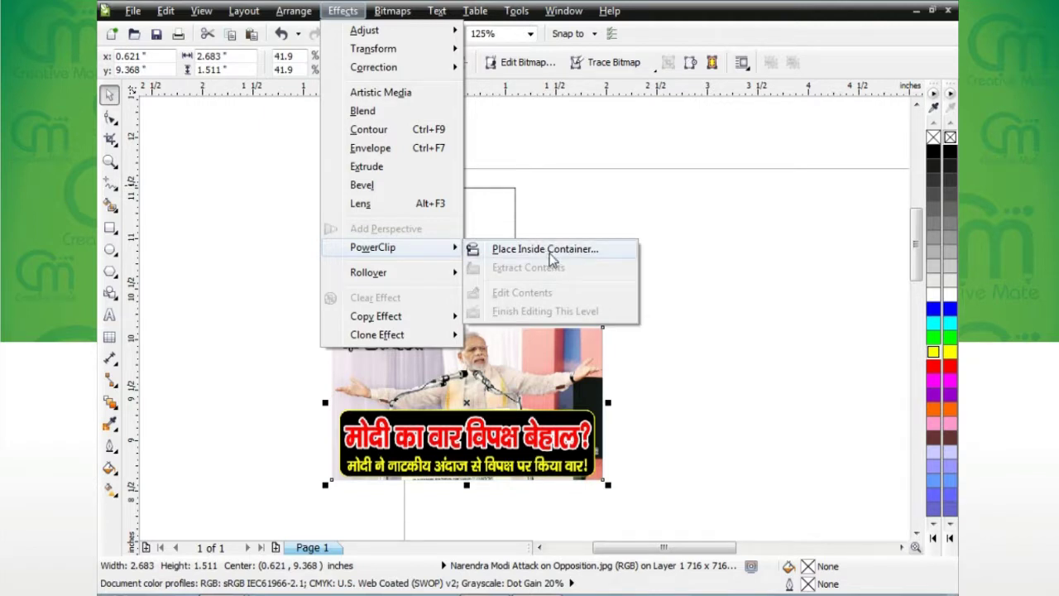
click(550, 253)
click(469, 193)
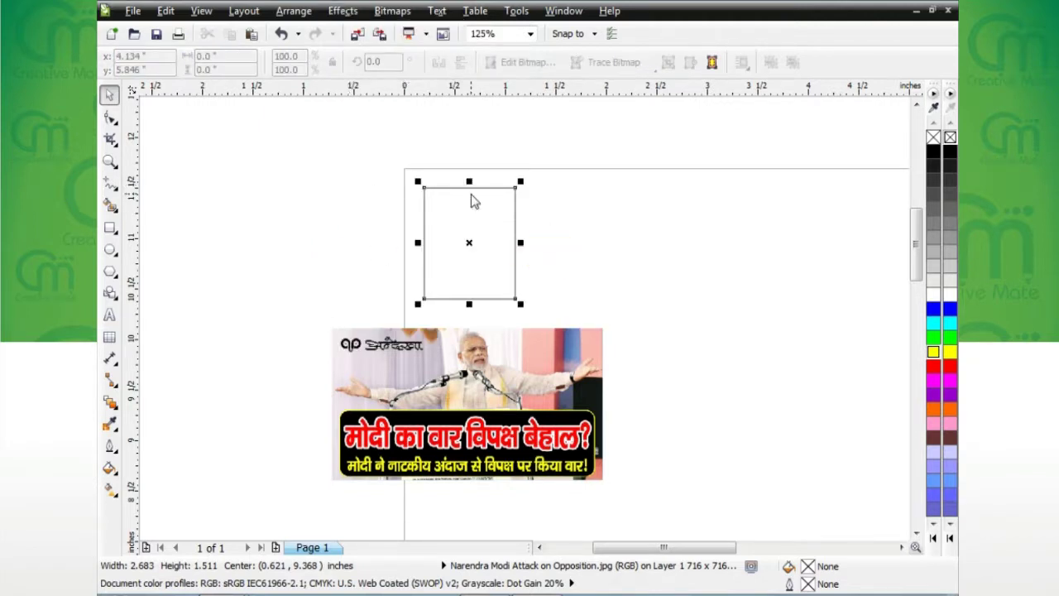
click(371, 267)
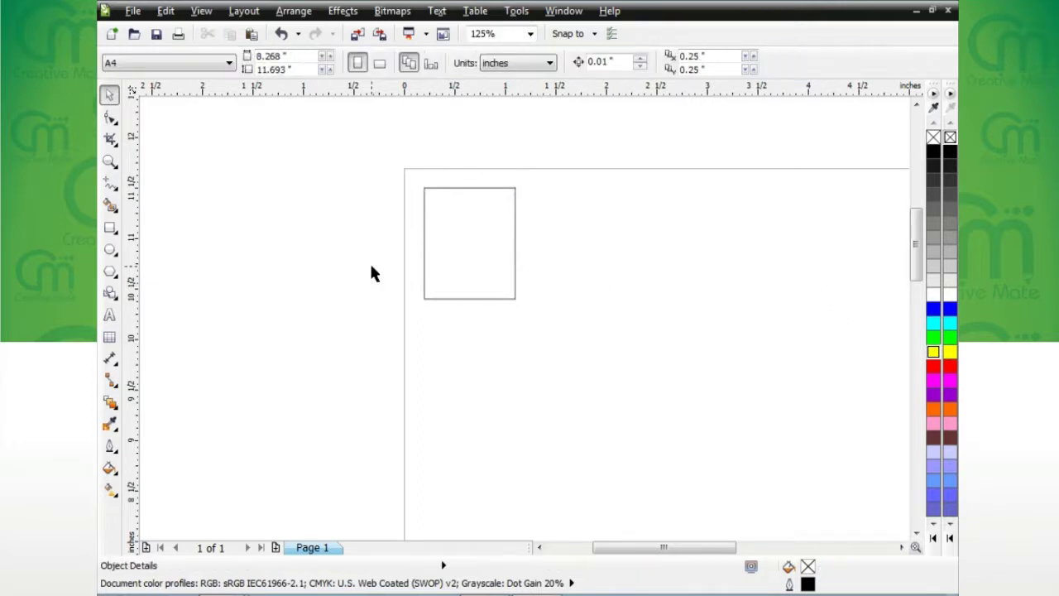
click(457, 225)
Edit the PowerClip contents, moving the photo up and enlarging it so the face fills the frame
right_click(453, 211)
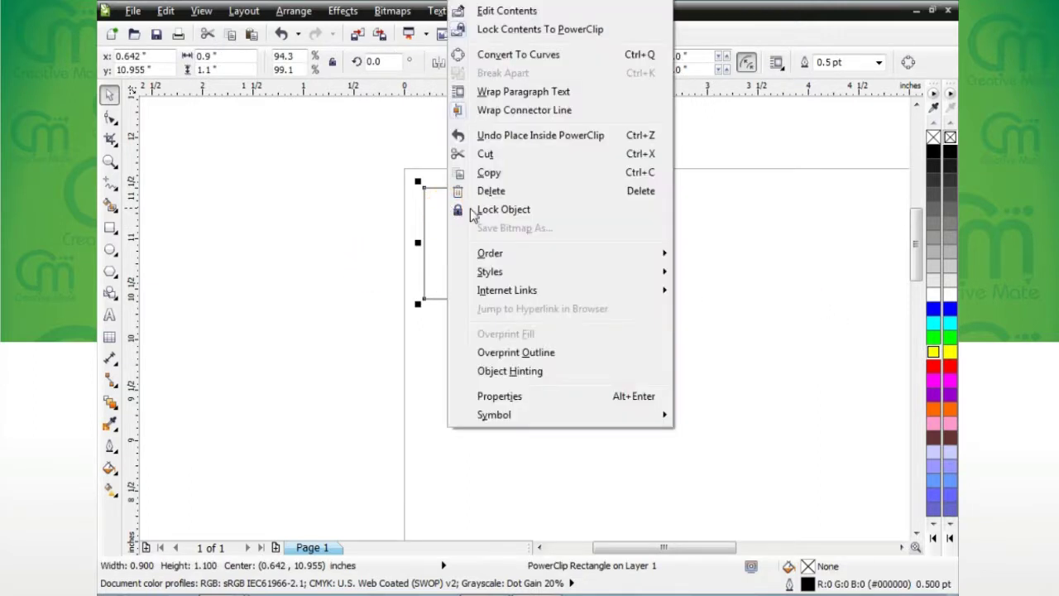
click(532, 11)
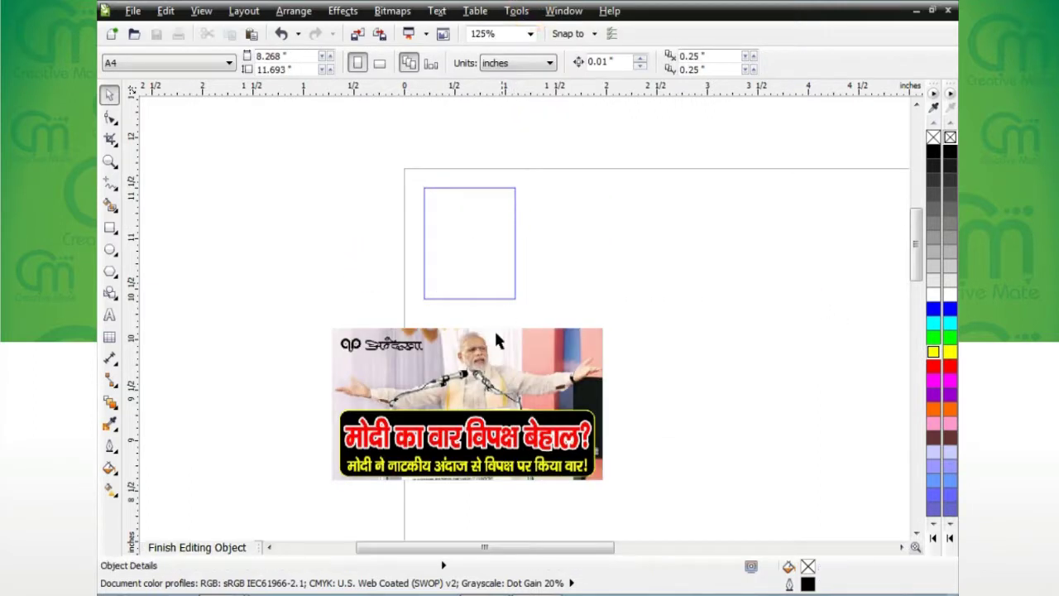
click(496, 339)
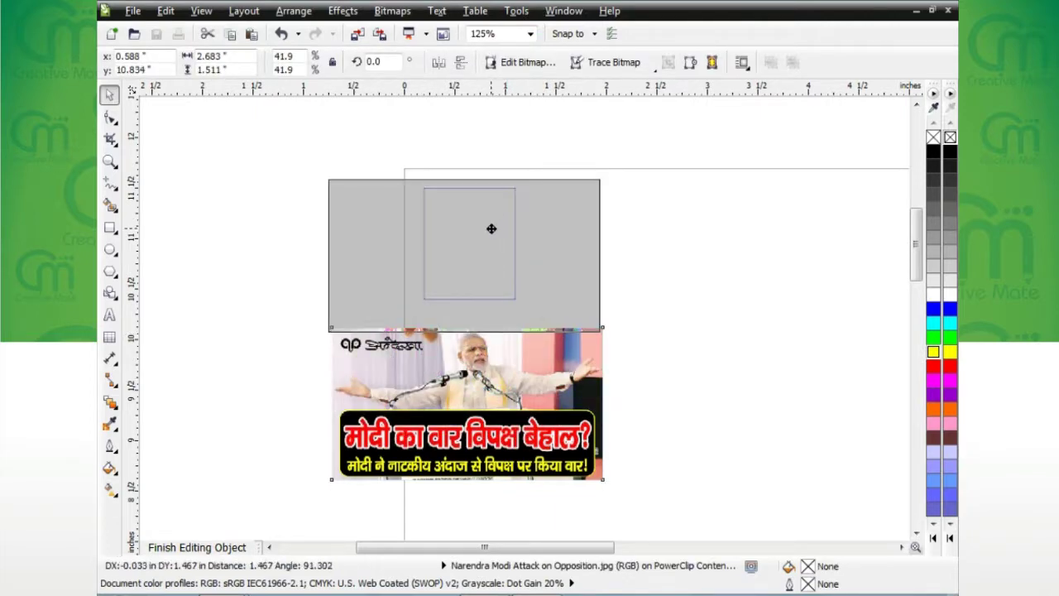
drag(499, 345, 495, 198)
scroll(453, 256, up, 2)
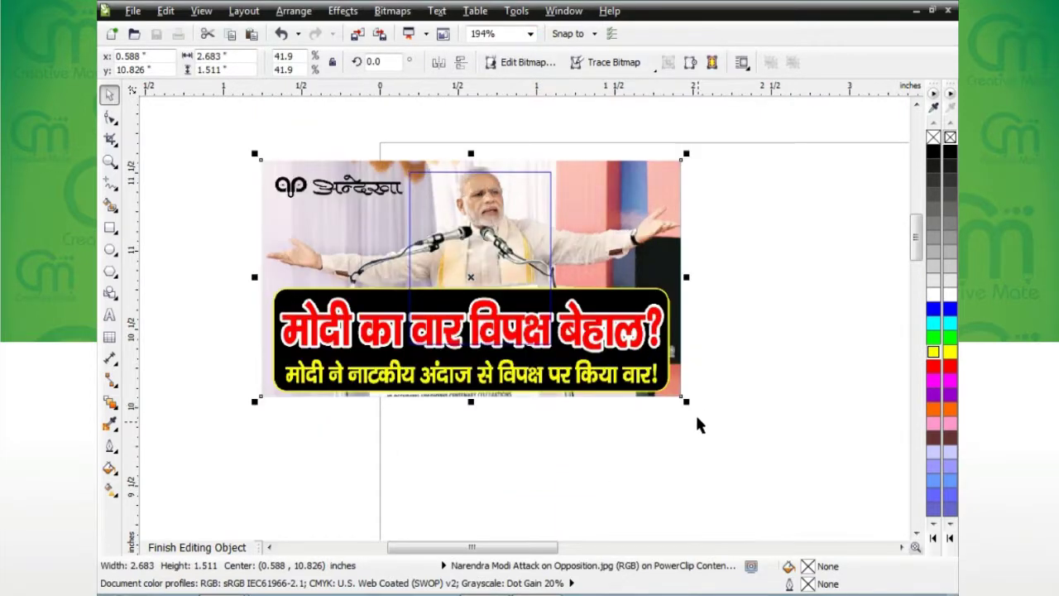
drag(686, 401, 763, 484)
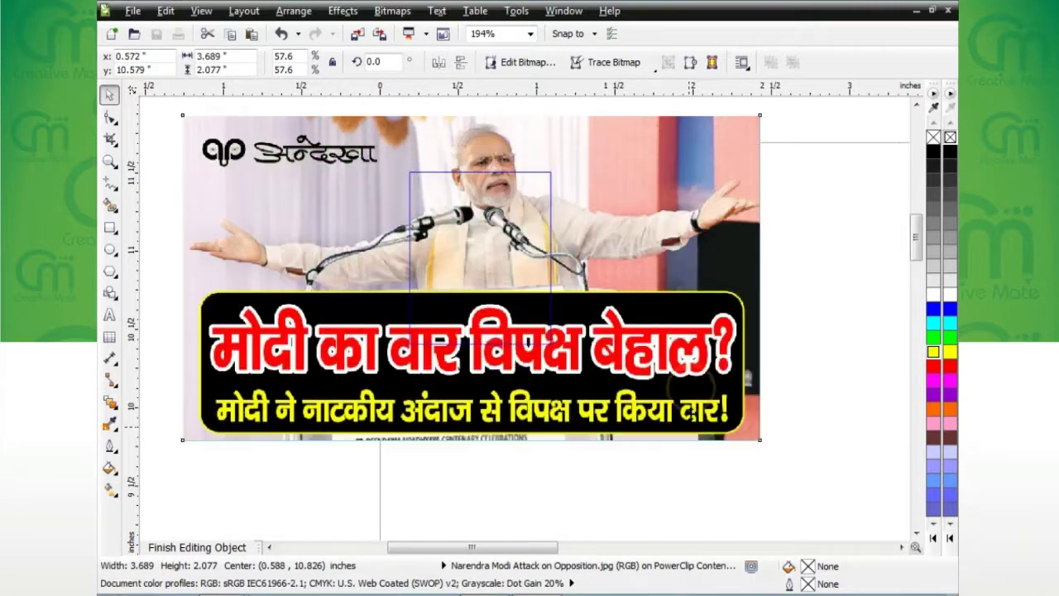
drag(763, 486, 836, 571)
Finish editing the PowerClip, zoom to the page, and select the framed photo
scroll(575, 317, up, 1)
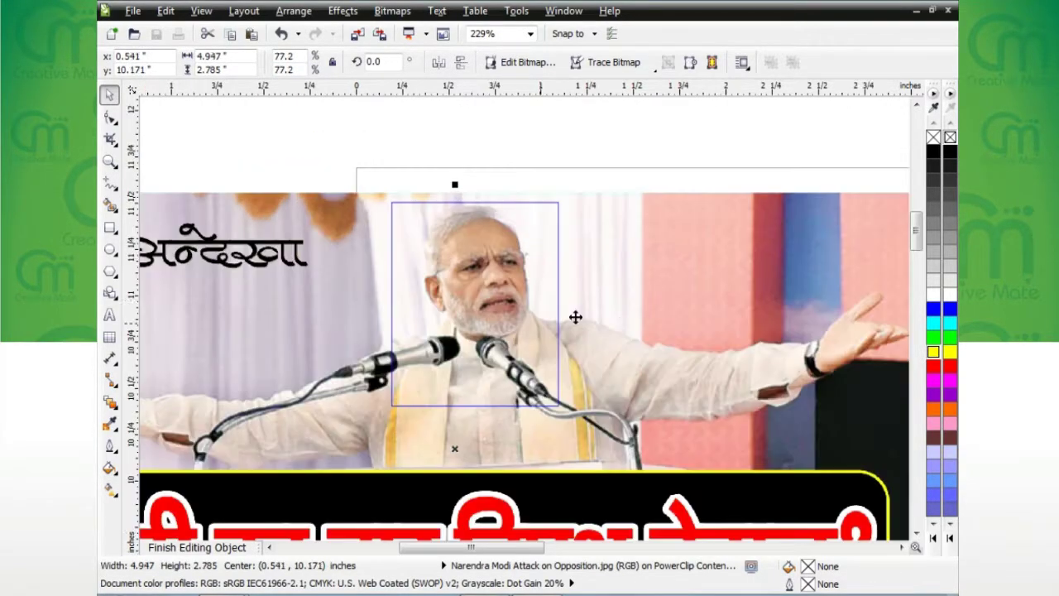
click(677, 373)
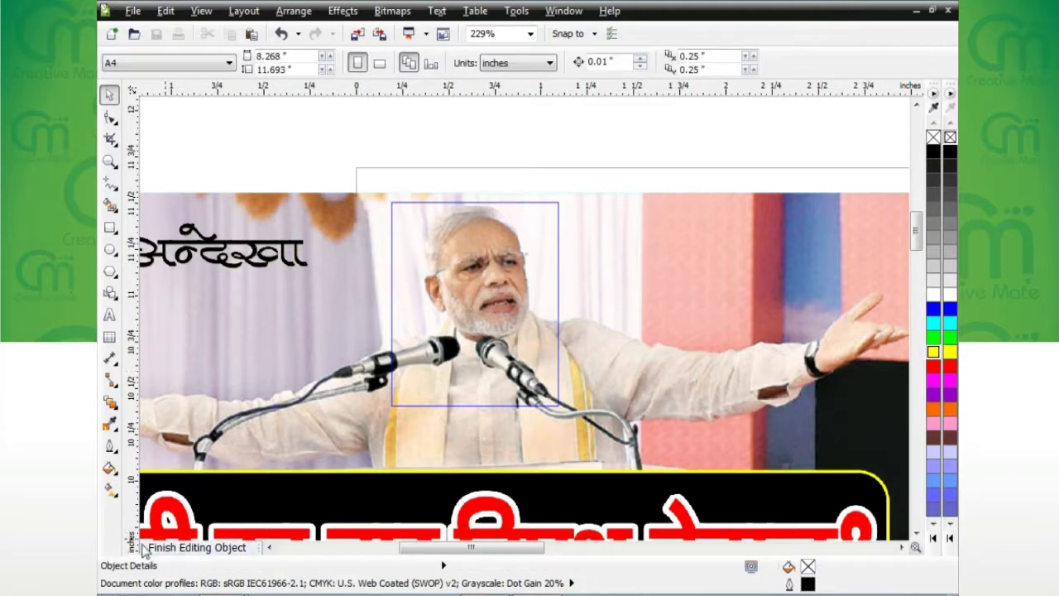
click(198, 548)
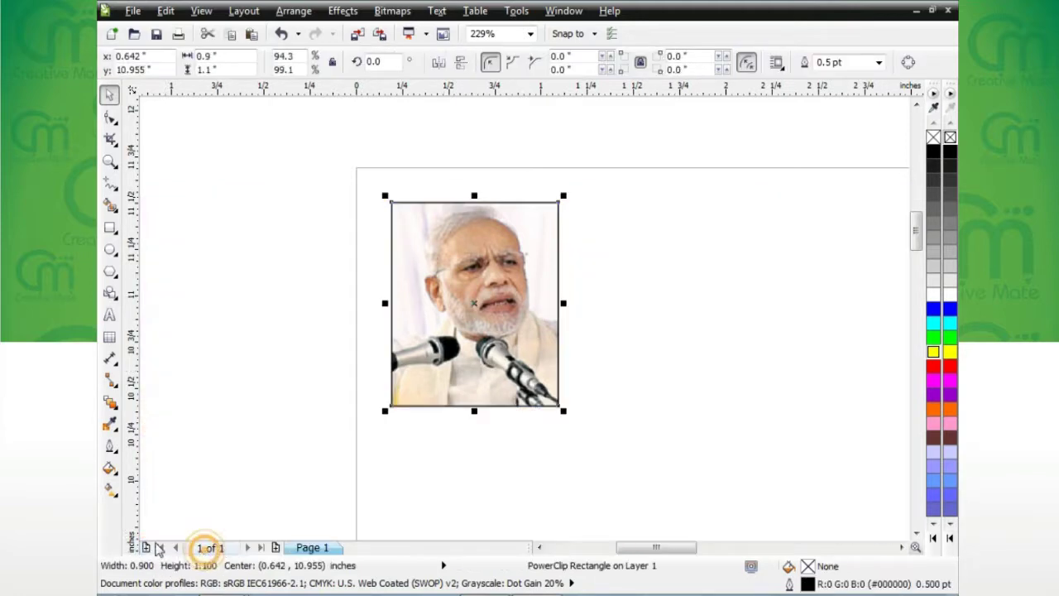
scroll(674, 295, down, 3)
drag(513, 189, 921, 390)
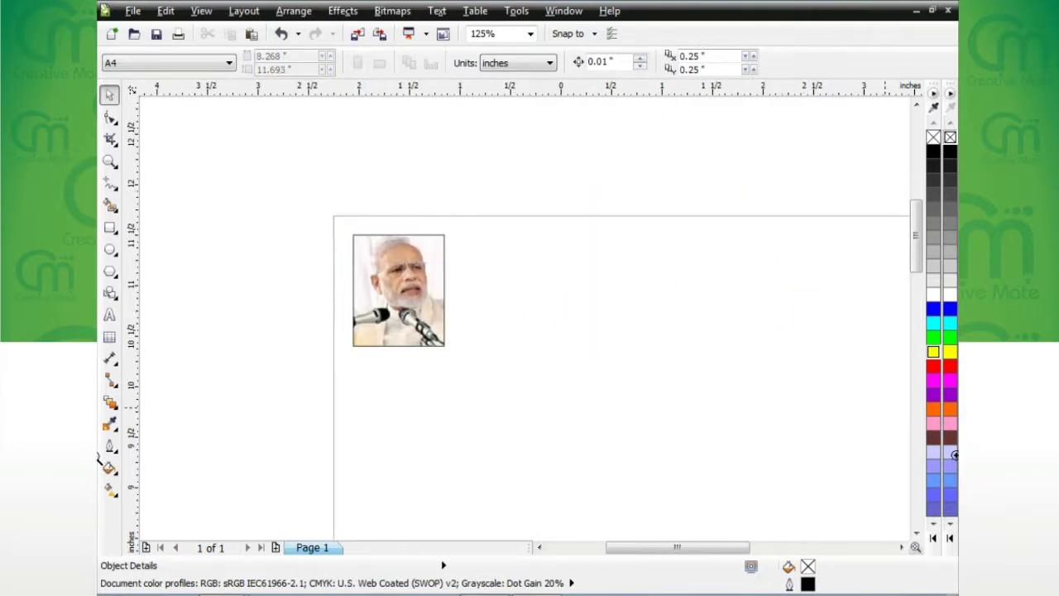
drag(378, 248, 840, 389)
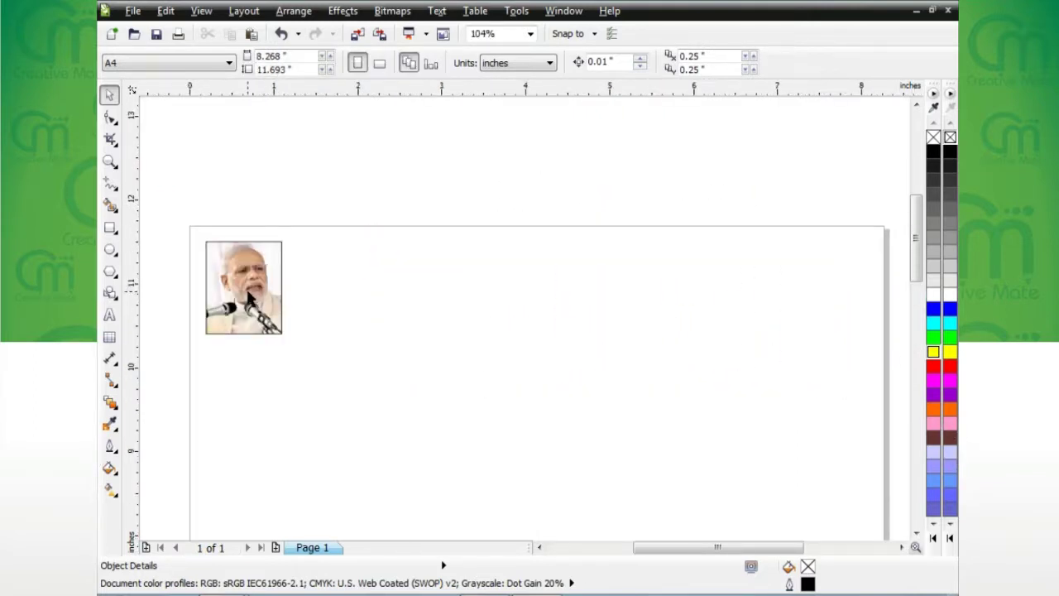
click(250, 298)
Set Step and Repeat to a 1.0" horizontal offset with 0 vertical offset
click(168, 11)
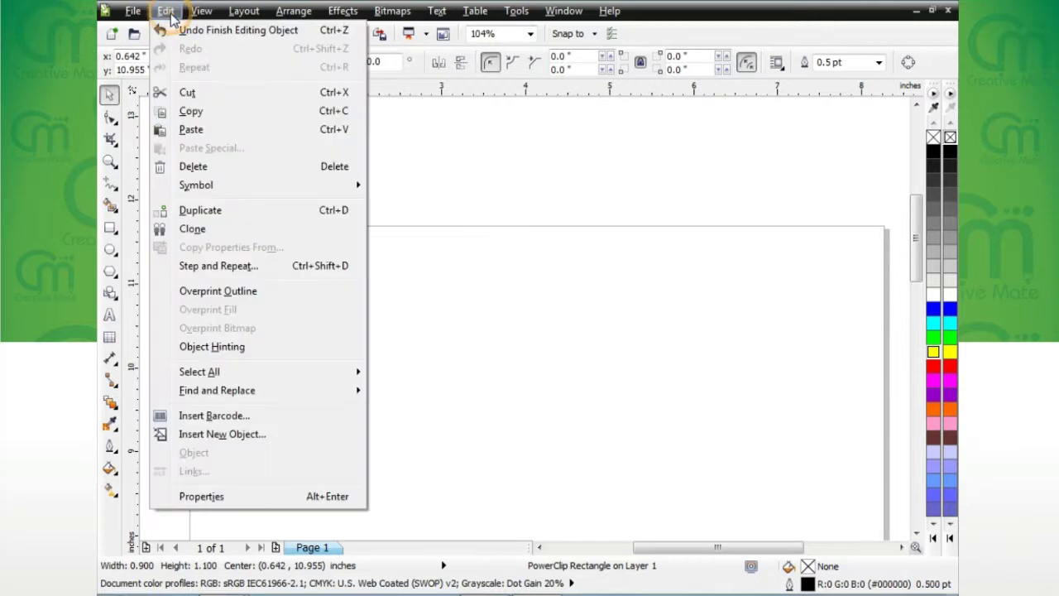
click(216, 266)
double_click(863, 162)
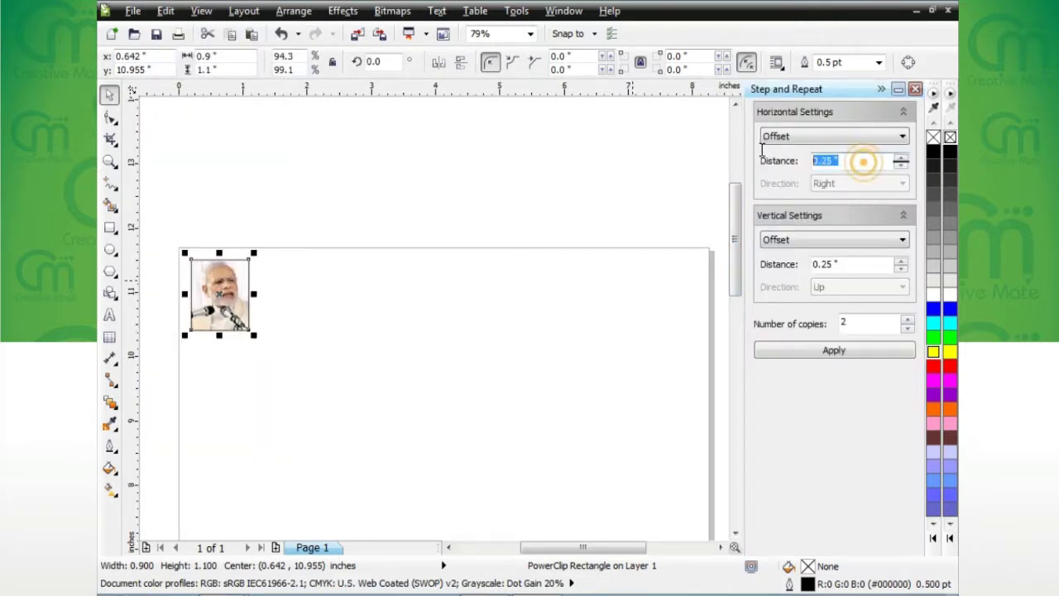
text(0)
key(Tab)
text(0)
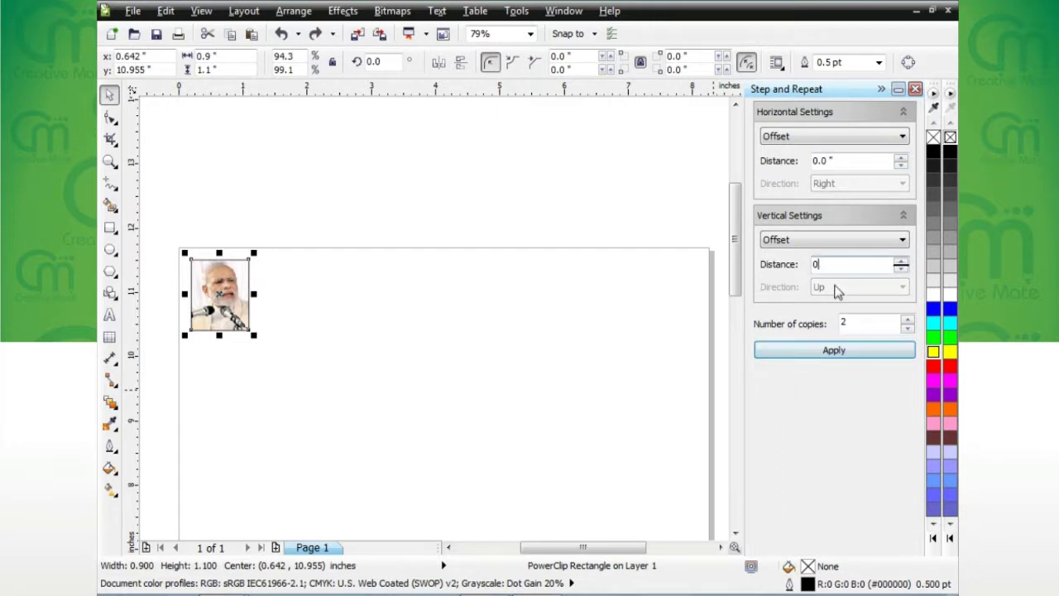
double_click(859, 163)
text(1)
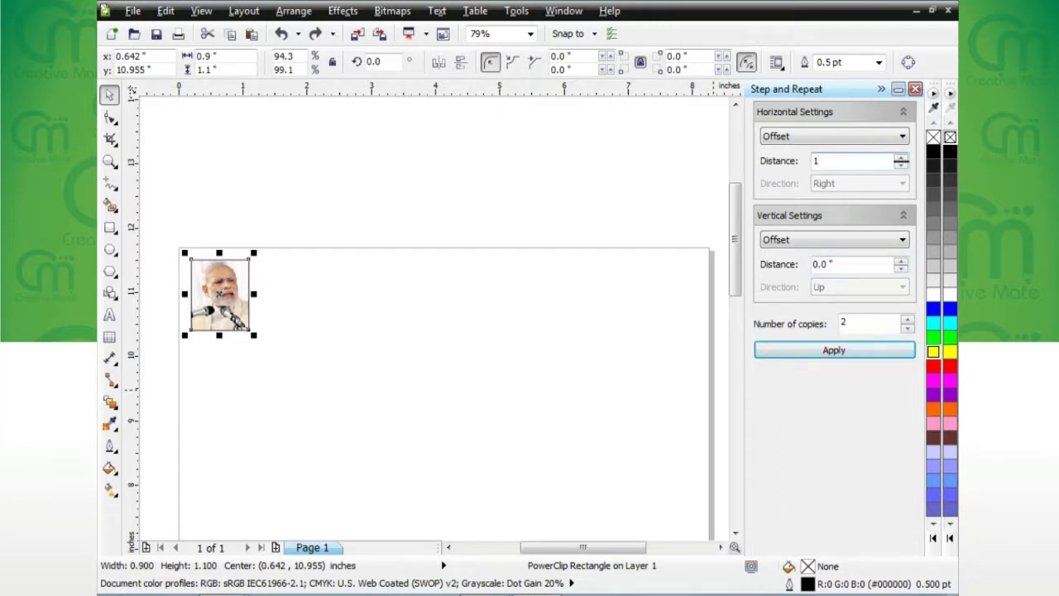
Repeat the framed photo rightward in 1-inch steps until the top row holds eight photos
click(834, 351)
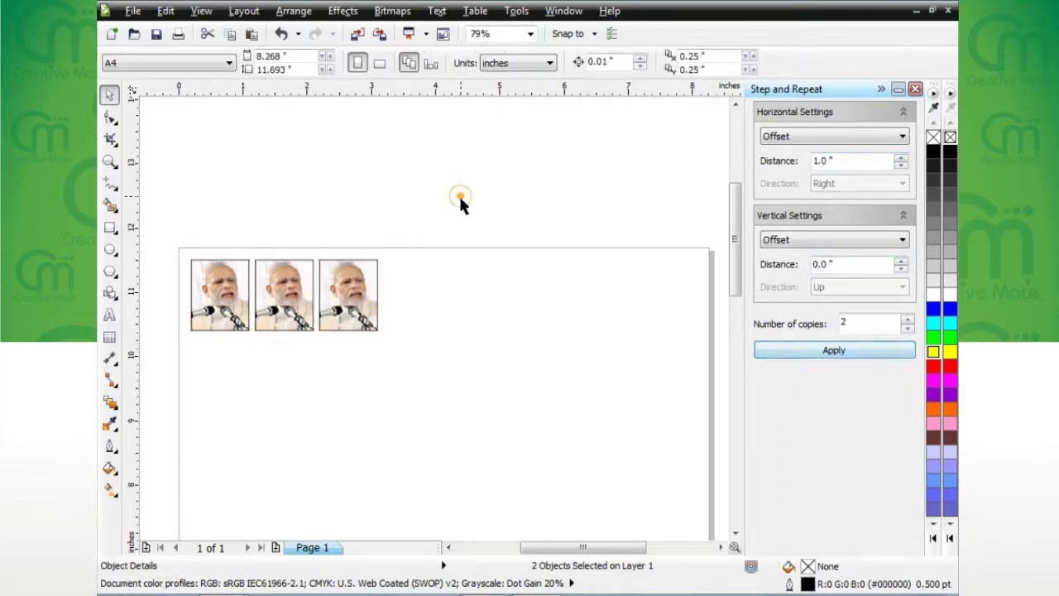
click(345, 312)
click(807, 350)
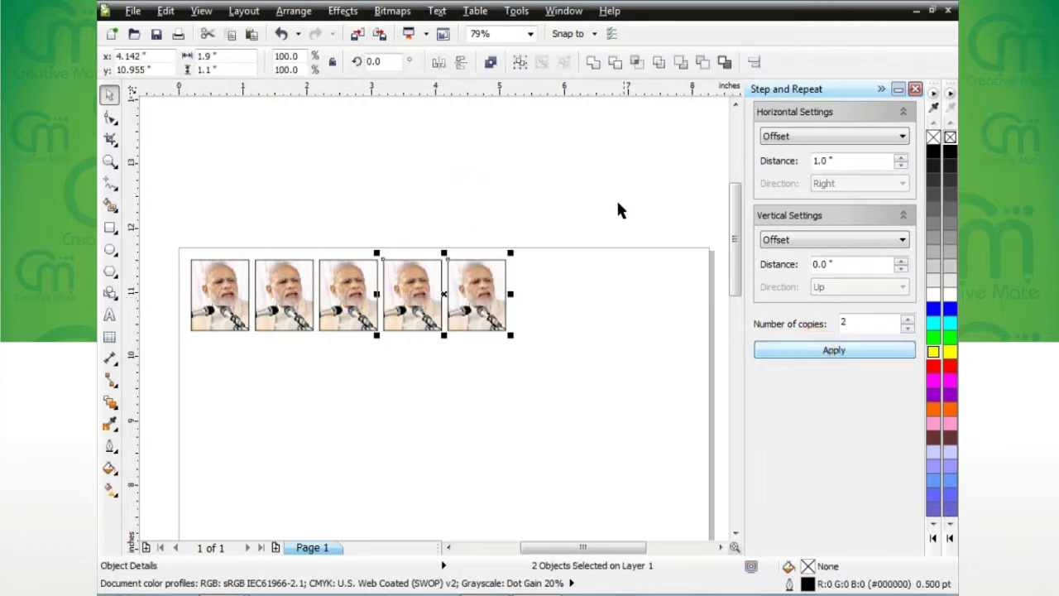
click(617, 201)
click(490, 283)
click(829, 354)
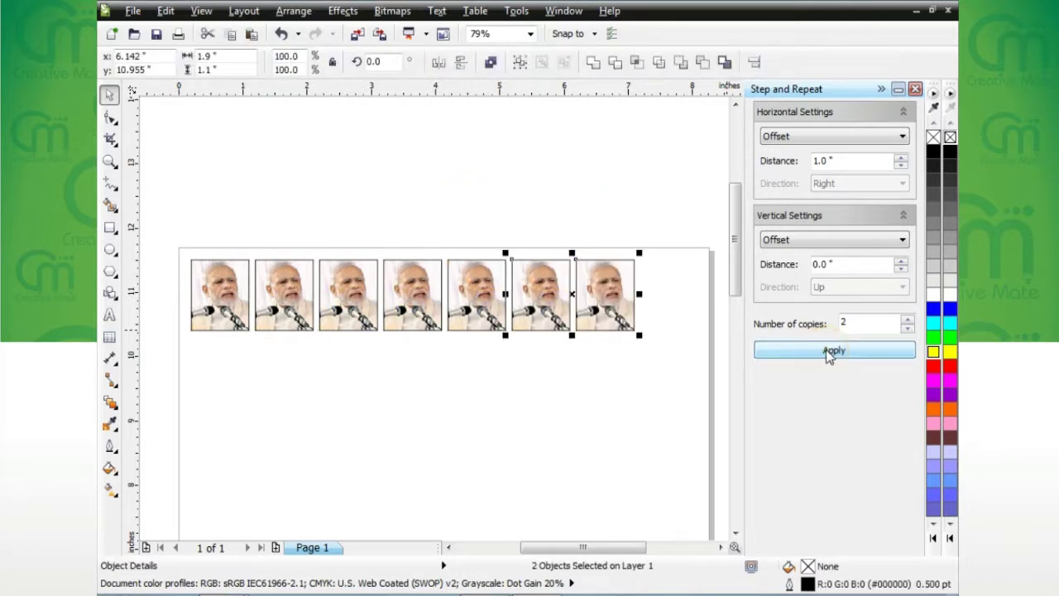
click(645, 185)
click(609, 281)
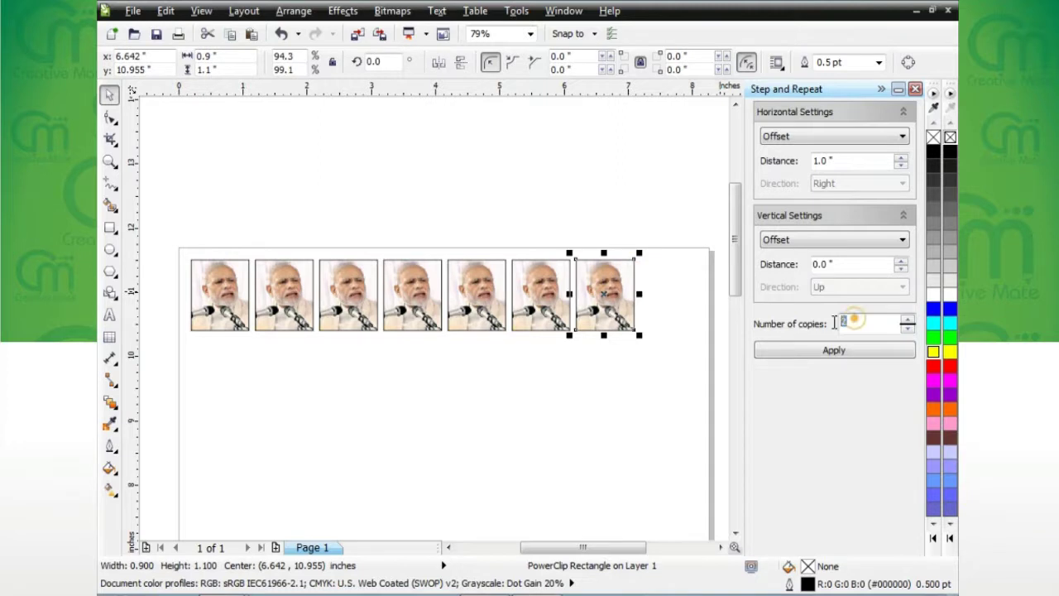
drag(855, 320, 831, 327)
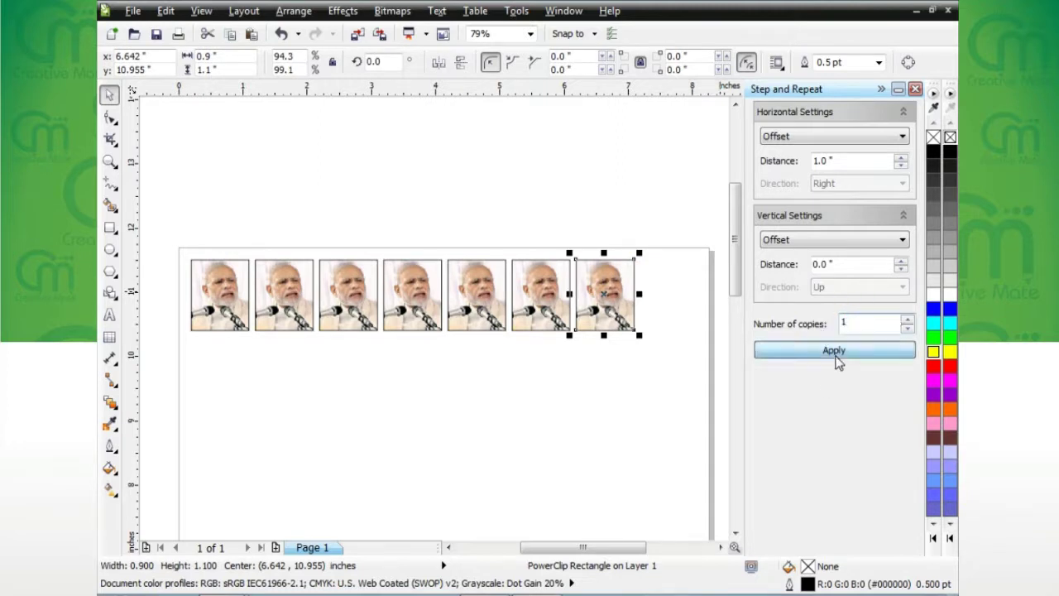
click(832, 351)
click(398, 133)
Select the eight-photo row and repeat it 10 copies at a -1.2" vertical offset
scroll(648, 361, down, 2)
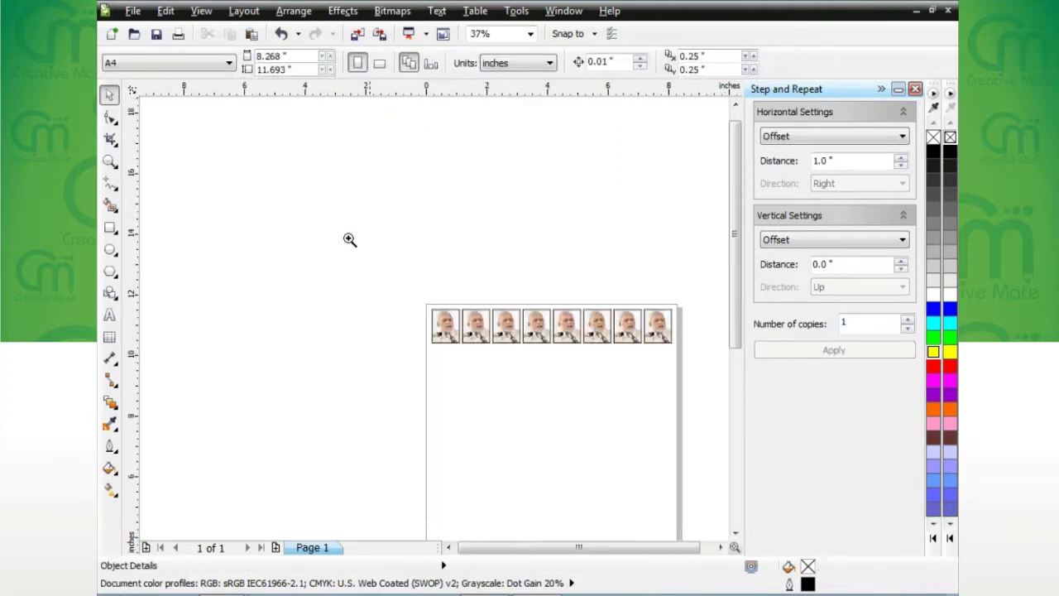
drag(350, 239, 716, 413)
drag(213, 256, 594, 363)
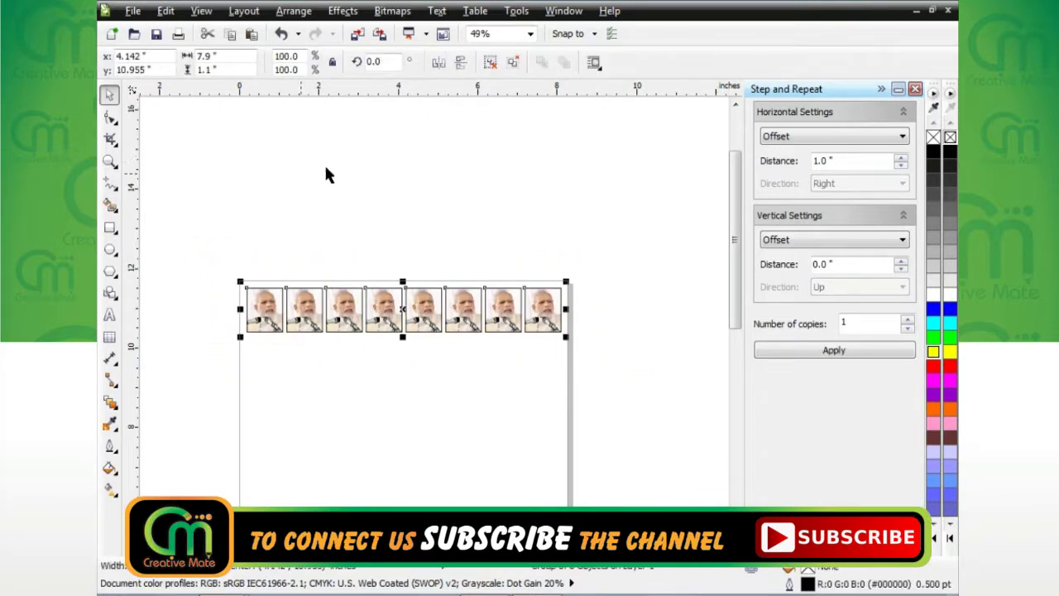
click(851, 160)
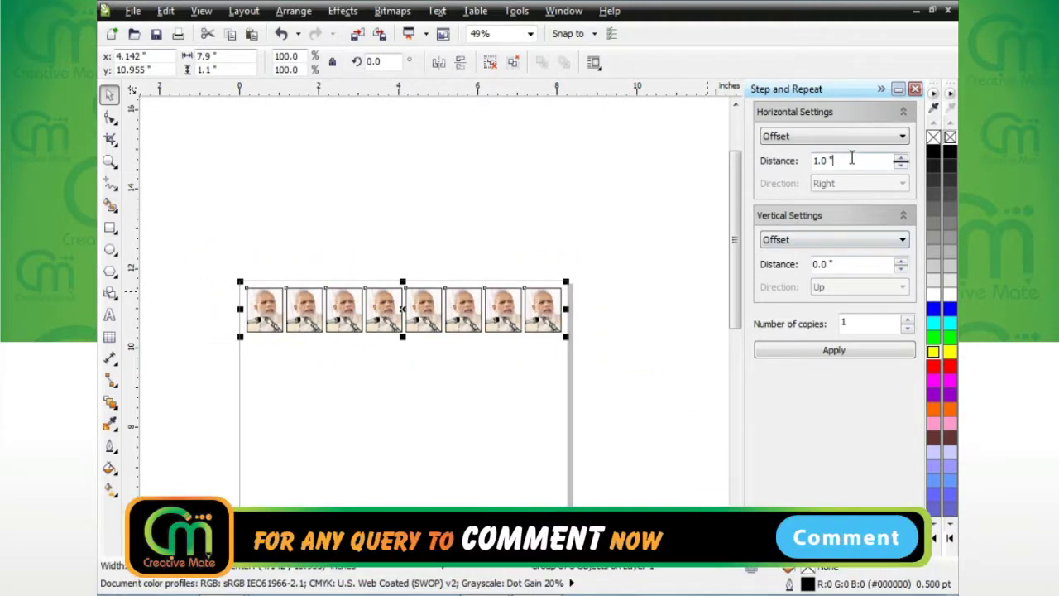
double_click(851, 160)
double_click(863, 264)
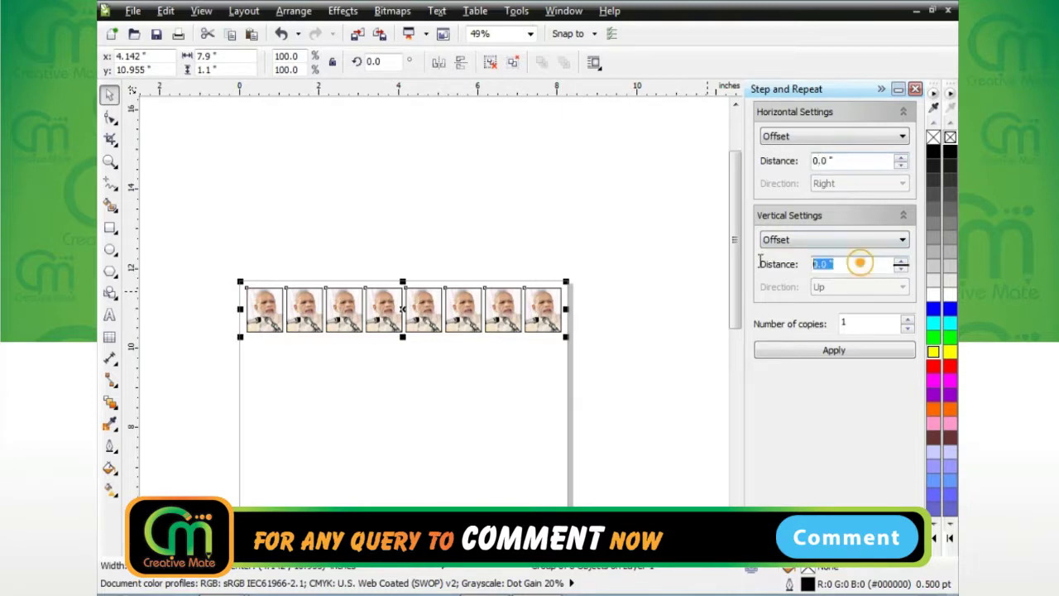
text(-1.2)
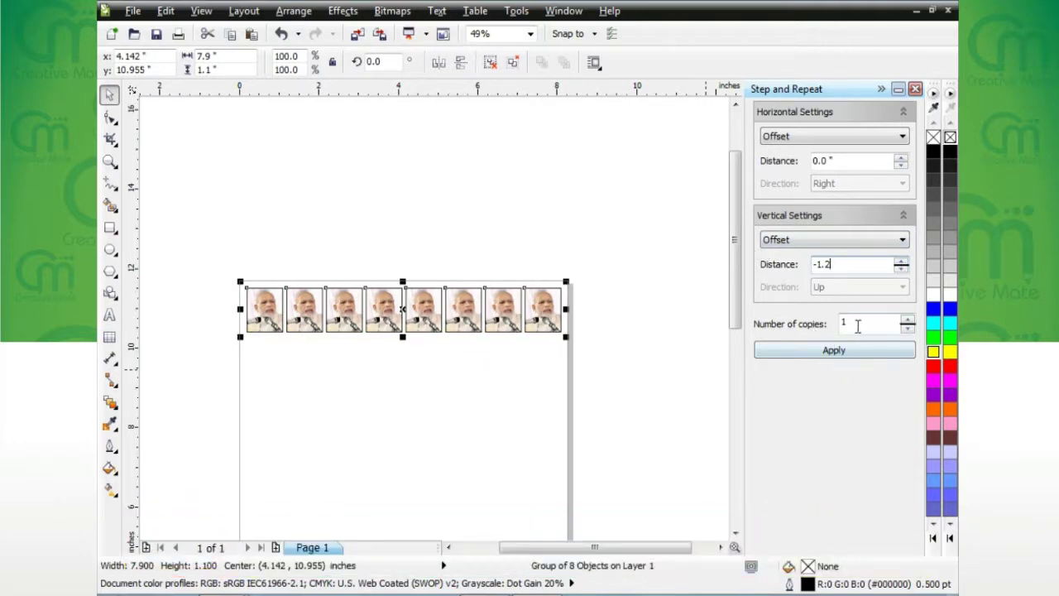
drag(858, 325, 838, 324)
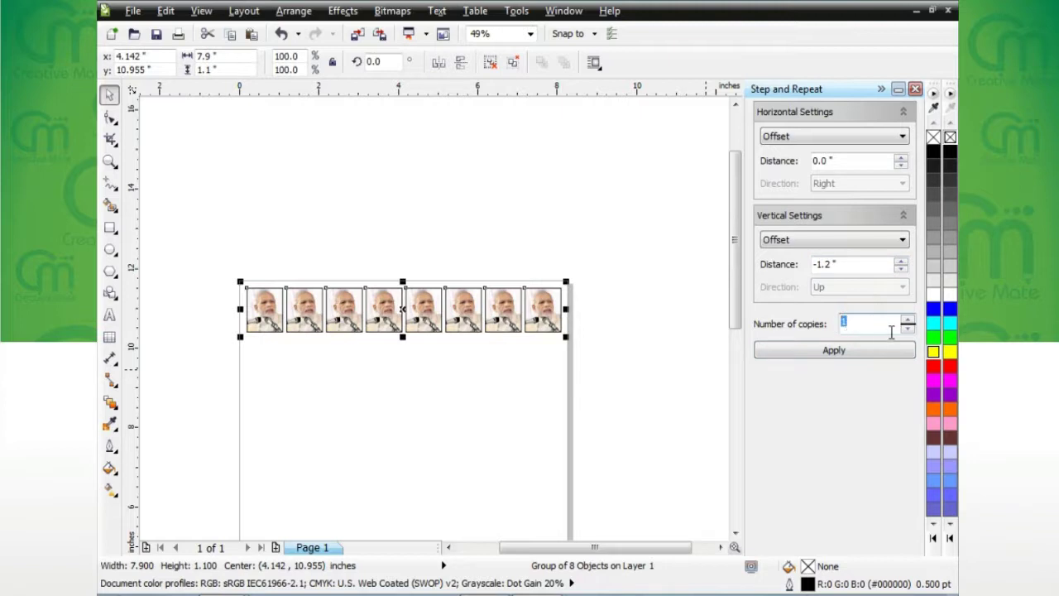
click(846, 358)
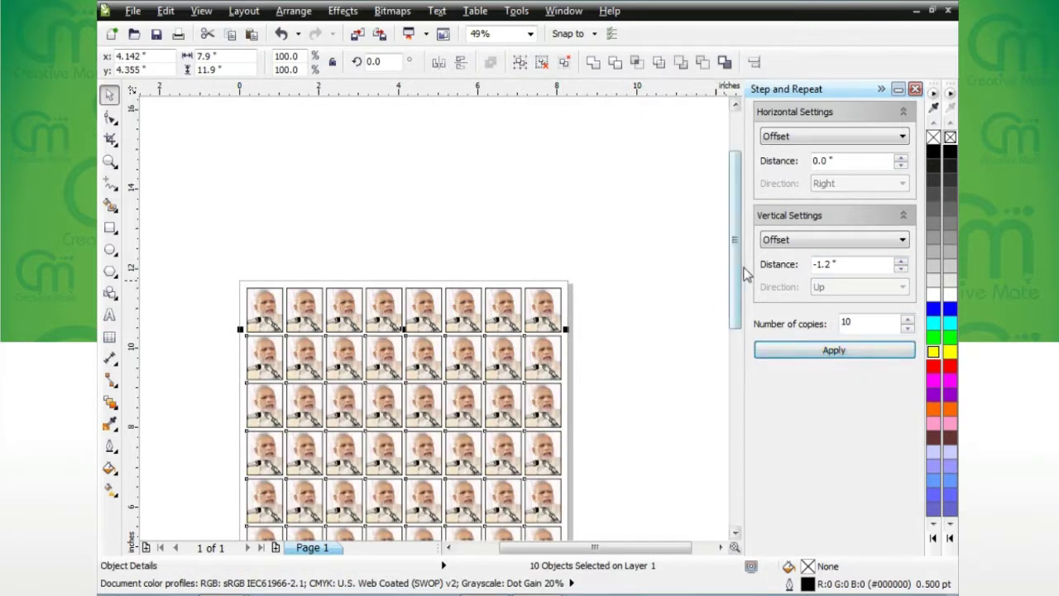
Delete the photo rows hanging below the page, leaving nine rows of eight photos
drag(735, 265, 739, 360)
scroll(739, 336, down, 3)
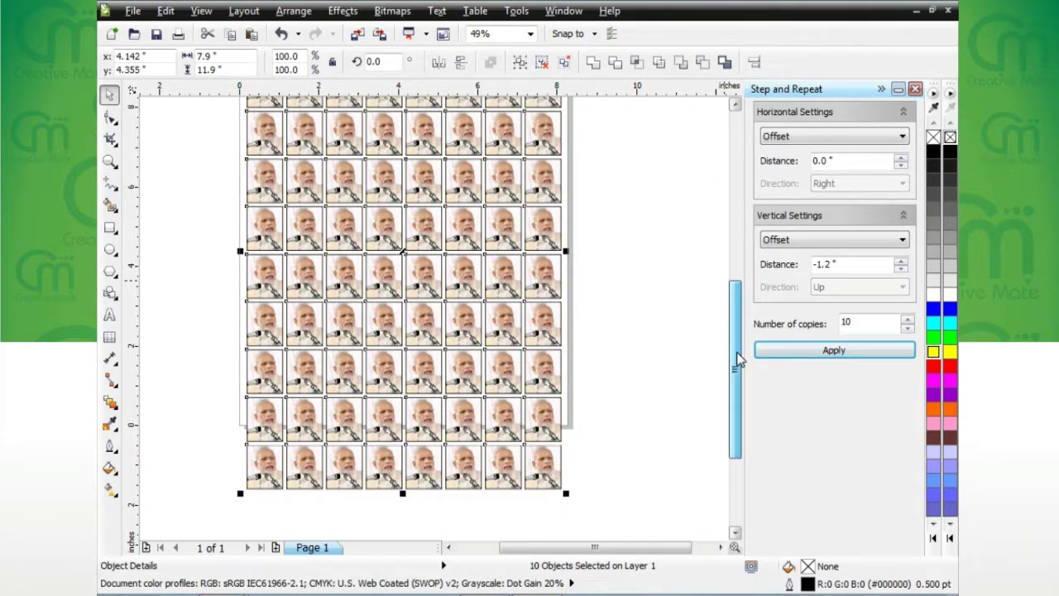
click(655, 397)
drag(620, 513, 202, 383)
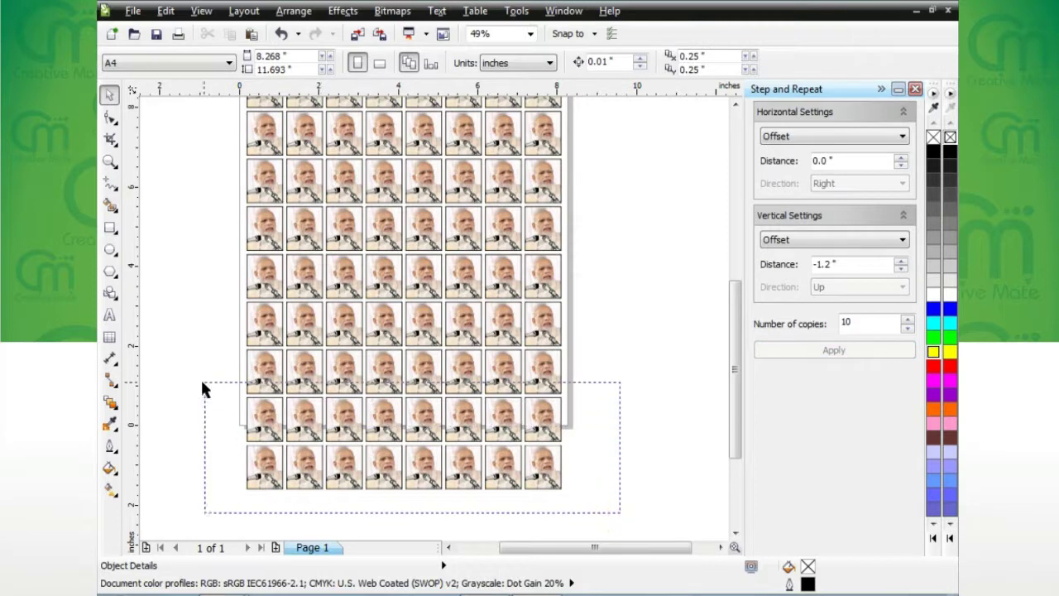
key(Delete)
key(F3)
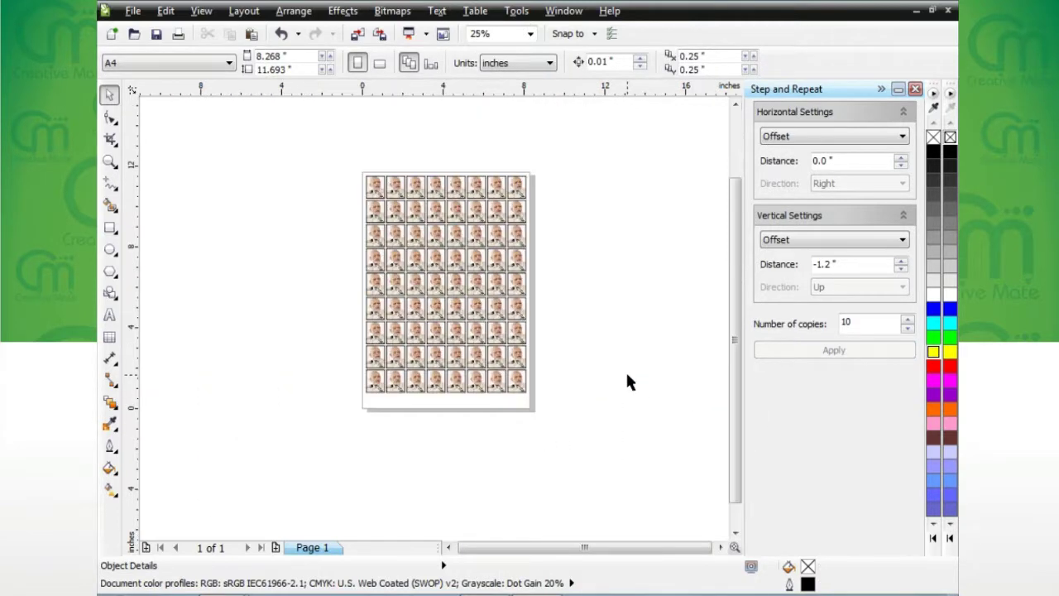
key(F4)
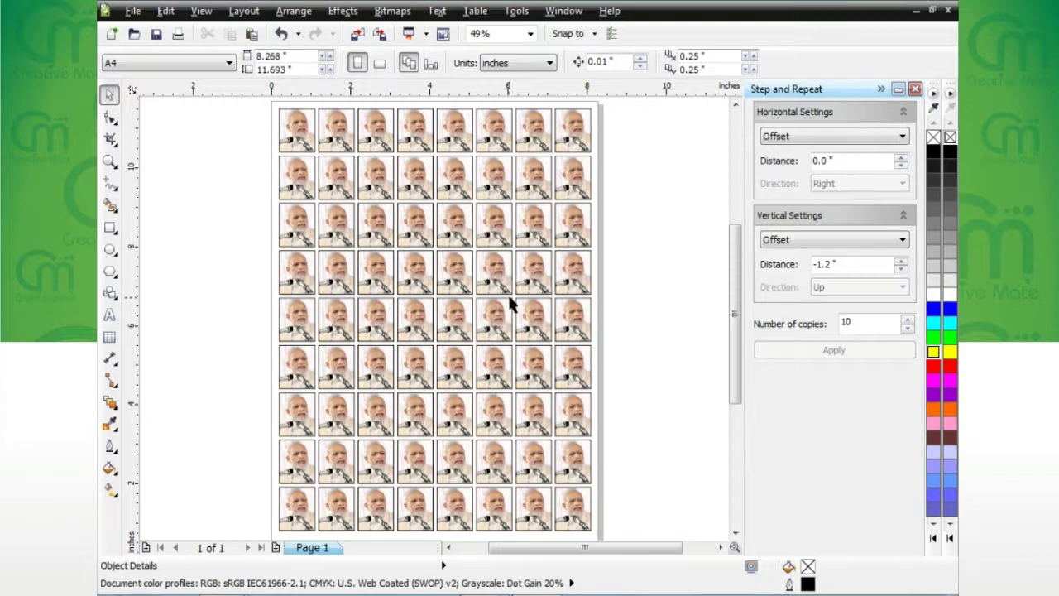
drag(735, 313, 623, 361)
click(133, 11)
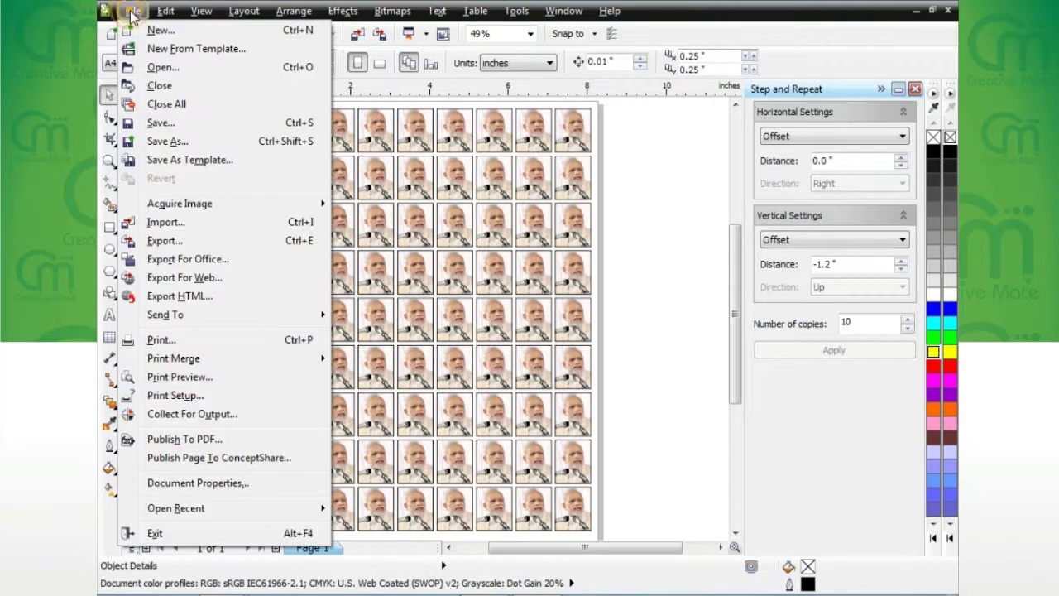
Export the page to the Desktop as a JPG named 'PASSPORT PHOTO', accepting the JPEG options
click(193, 237)
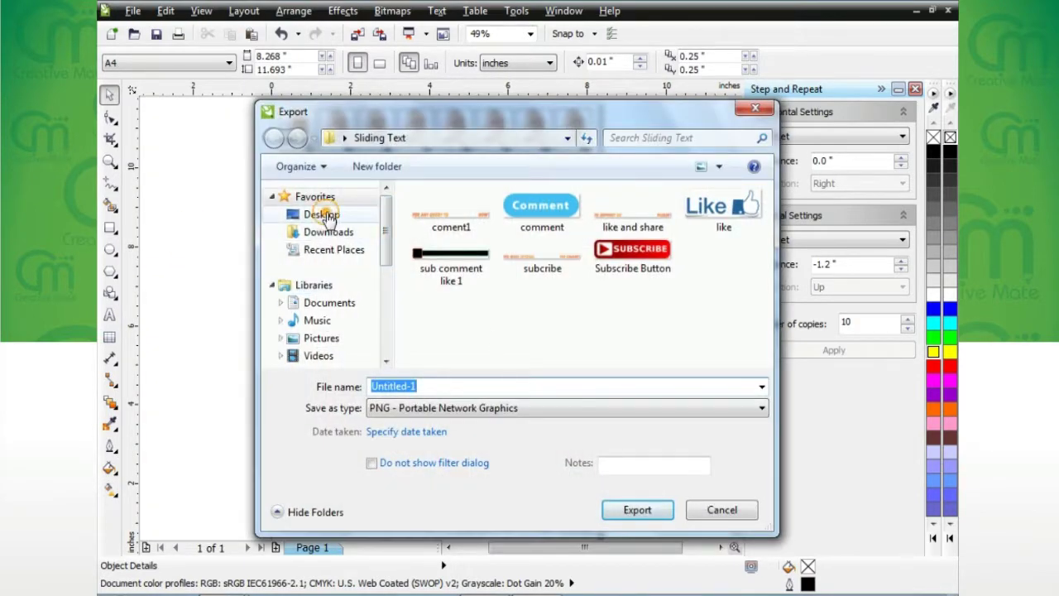
click(321, 214)
click(761, 407)
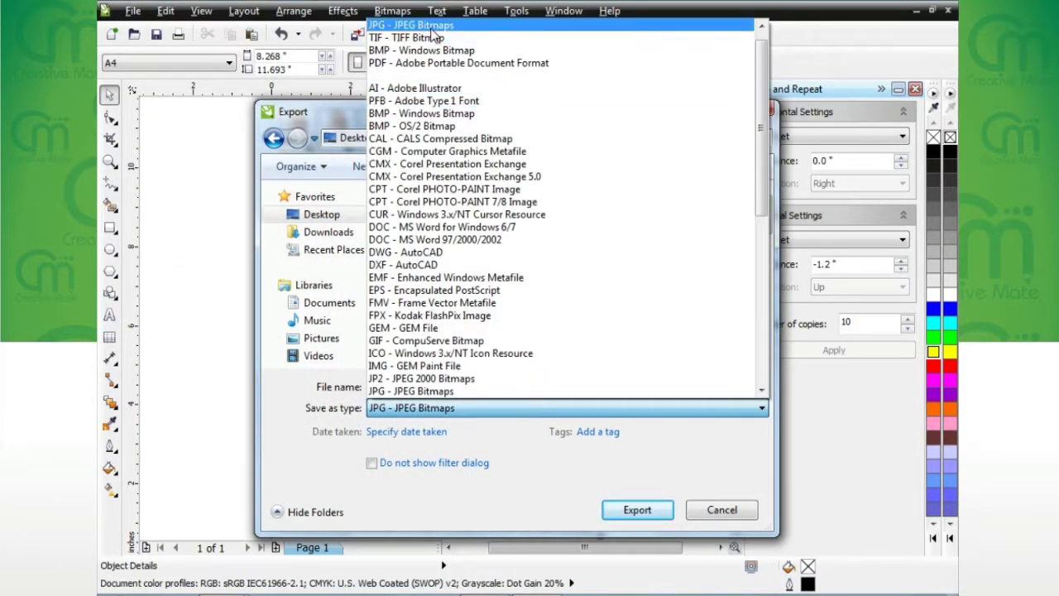
click(437, 358)
click(469, 384)
double_click(469, 384)
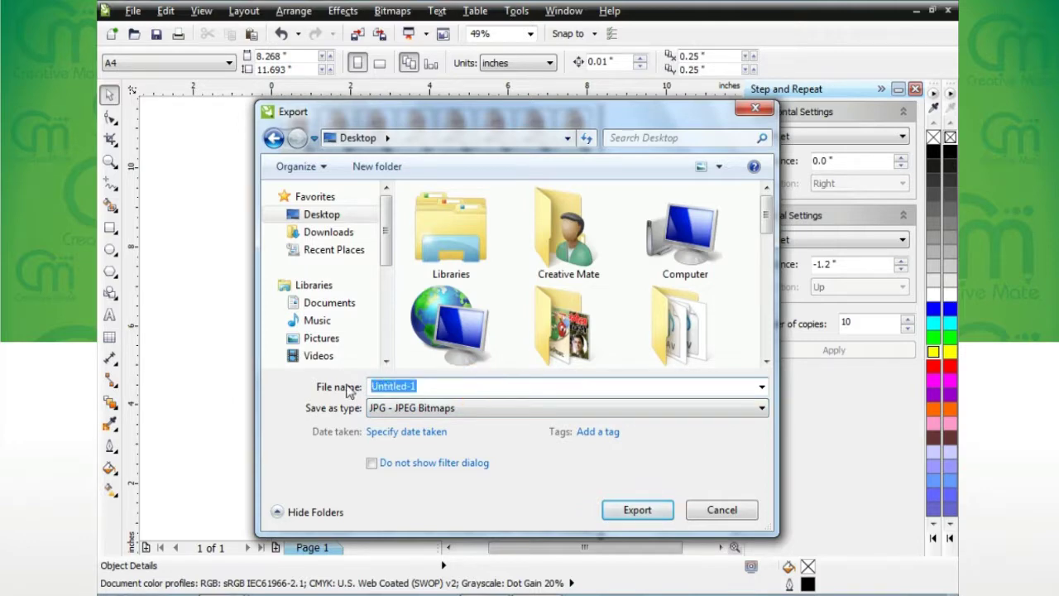
text(PASSPORT P)
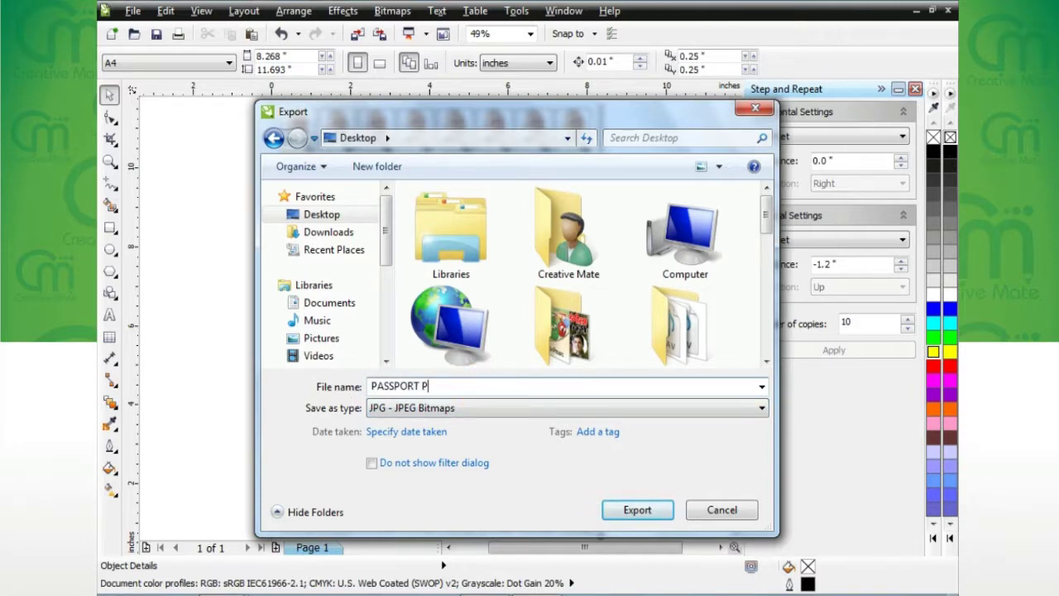
text(HOTO)
click(639, 511)
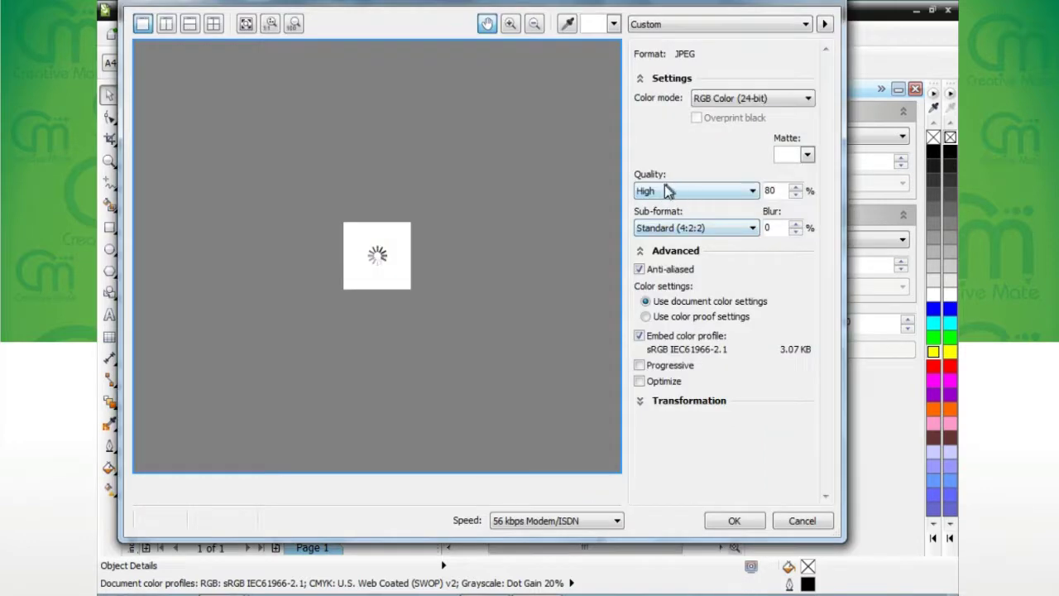
click(735, 520)
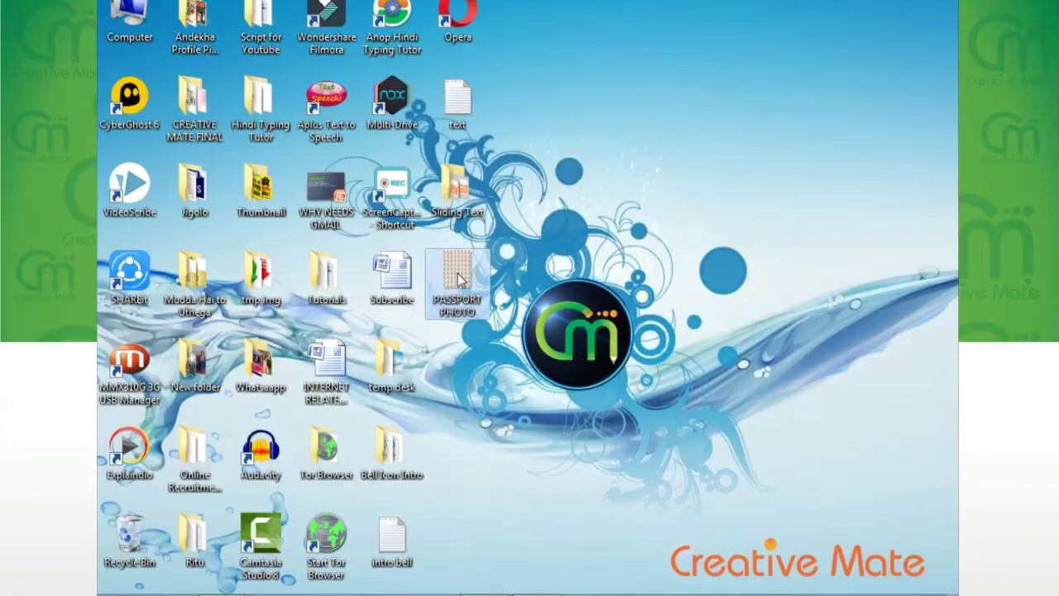
Open PASSPORT PHOTO in Windows Photo Viewer and zoom out to show the full 72-photo grid
double_click(457, 271)
scroll(459, 189, down, 1)
scroll(488, 198, down, 2)
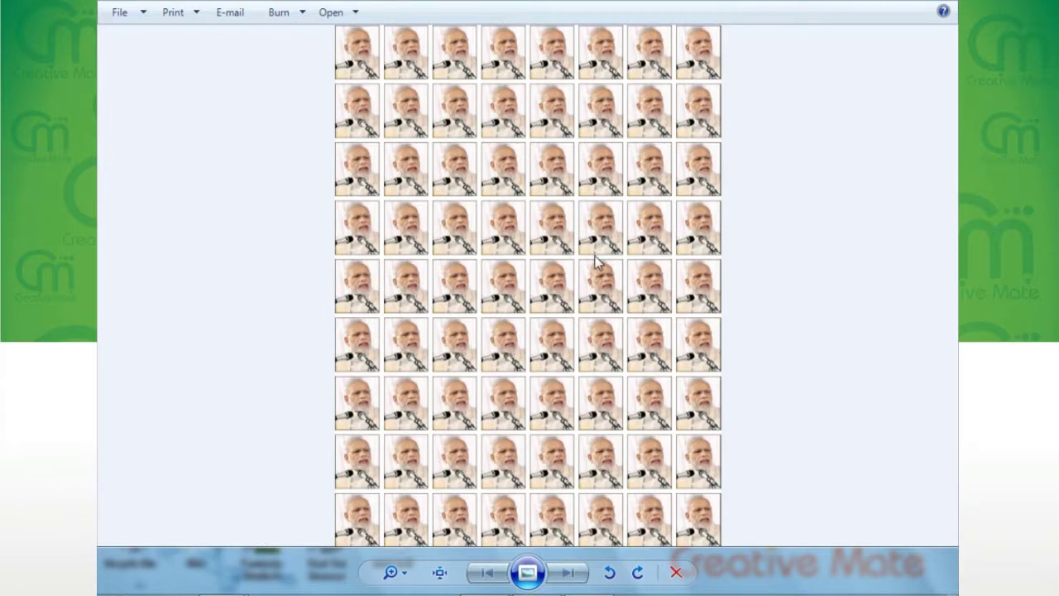
Set up printing with Fit picture to frame off and the 8 x 10 in. layout selected
key(ctrl+p)
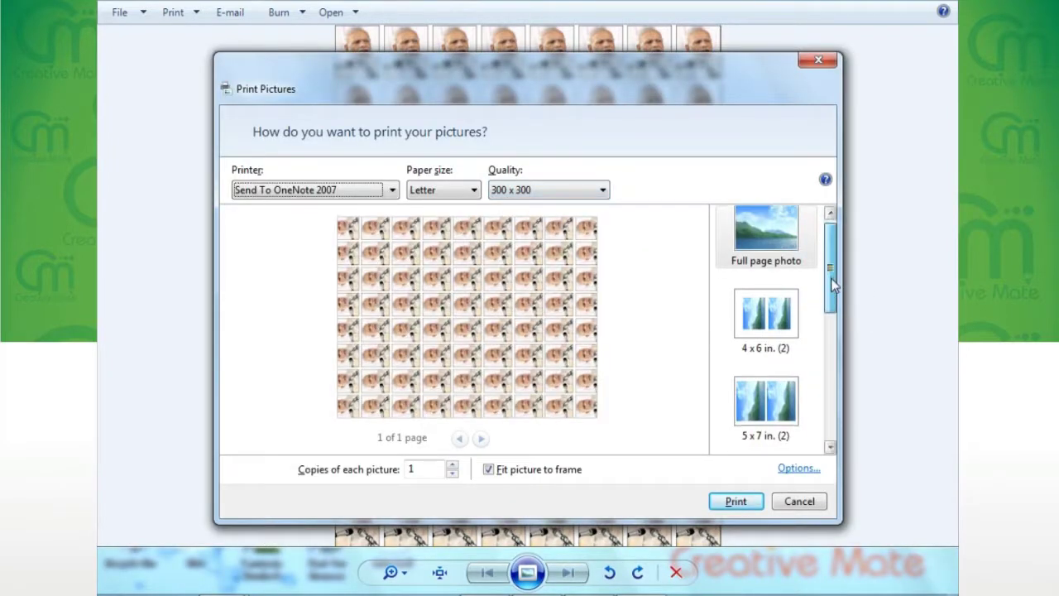
click(500, 474)
scroll(819, 295, down, 2)
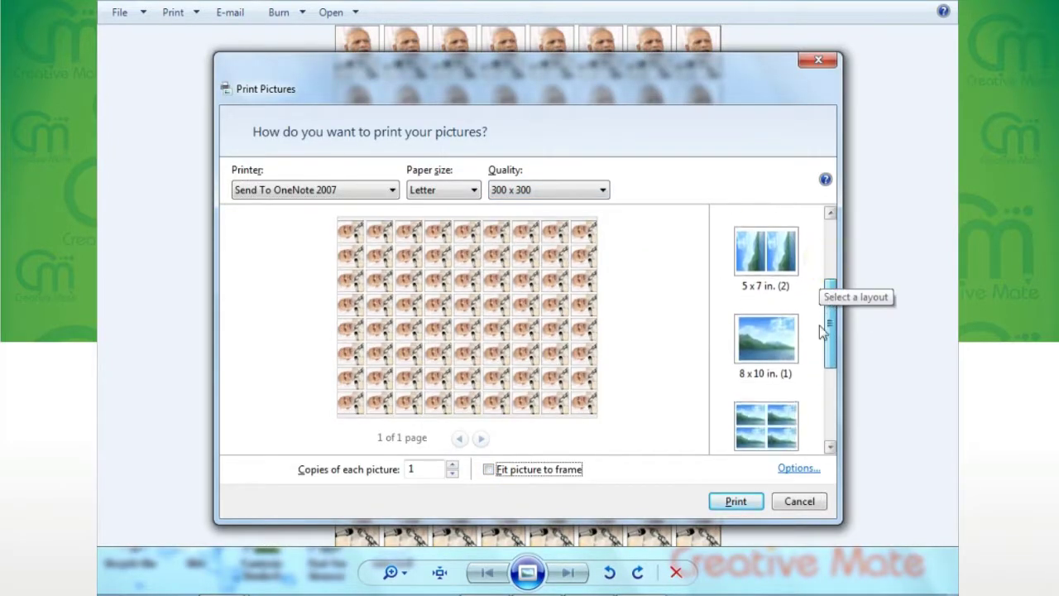
click(764, 352)
scroll(823, 323, up, 5)
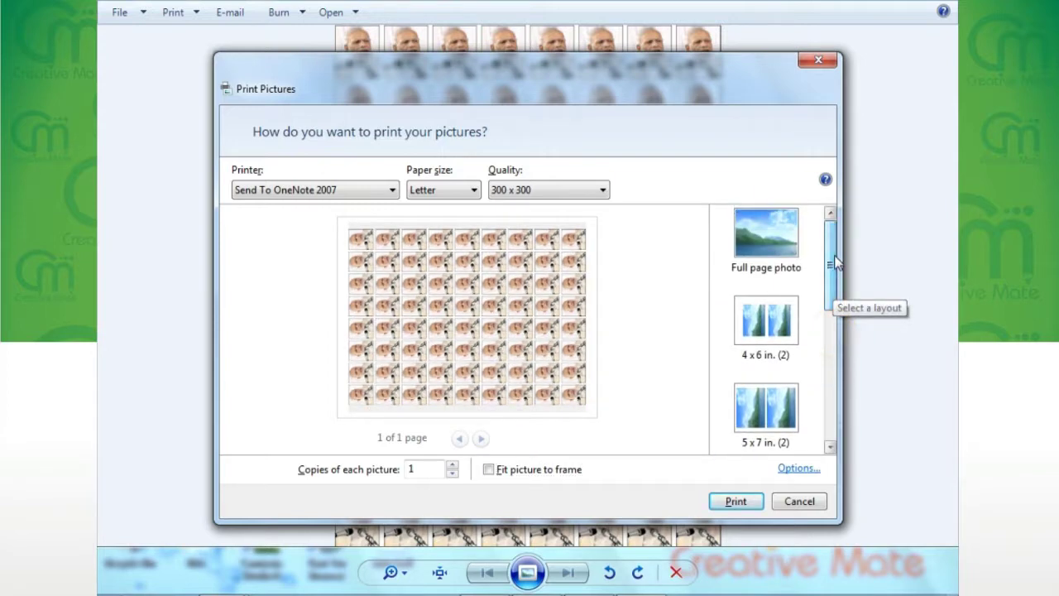
click(785, 258)
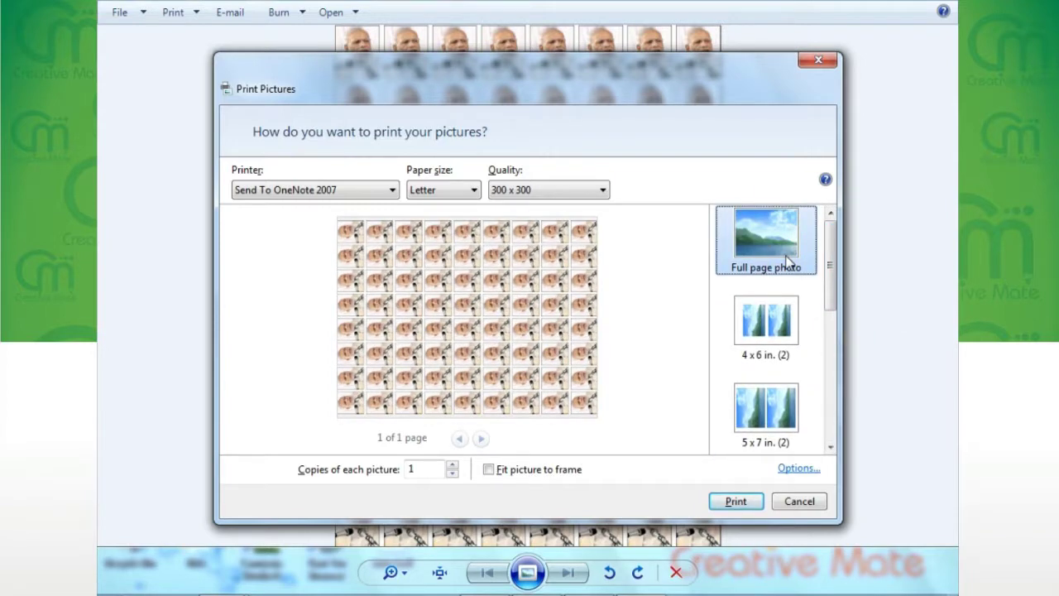
scroll(820, 347, down, 2)
click(794, 387)
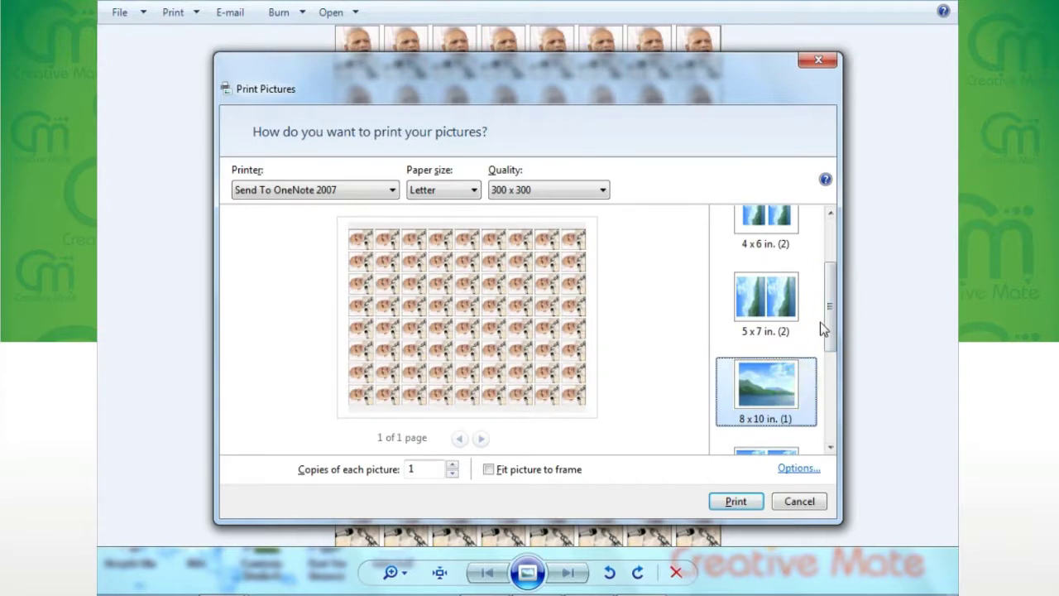
scroll(820, 321, up, 2)
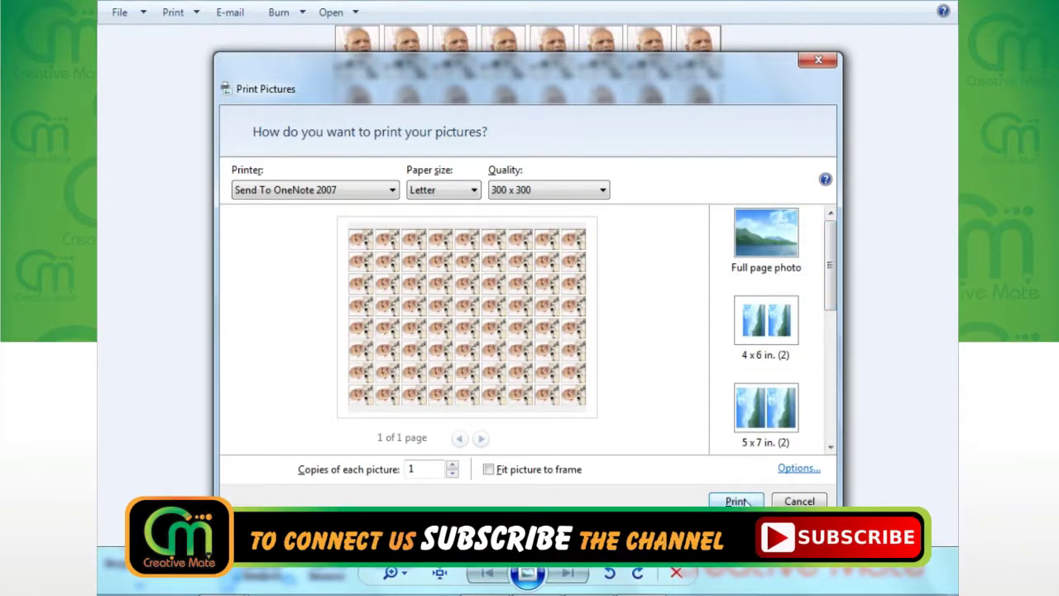
Print the passport photo sheet, then zoom into the grid of framed photos in Photo Viewer
click(800, 501)
scroll(482, 121, up, 2)
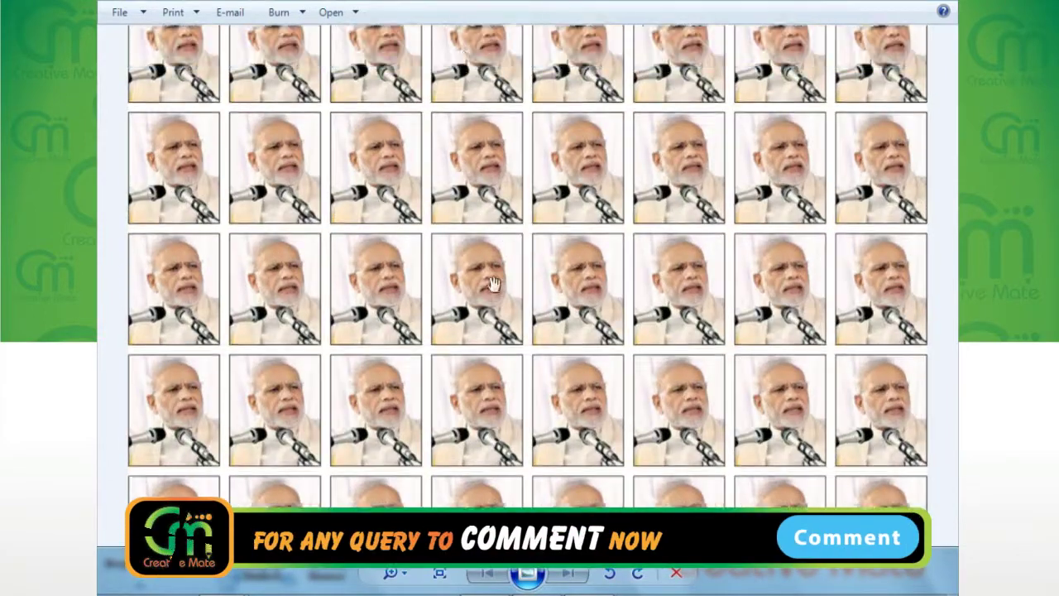